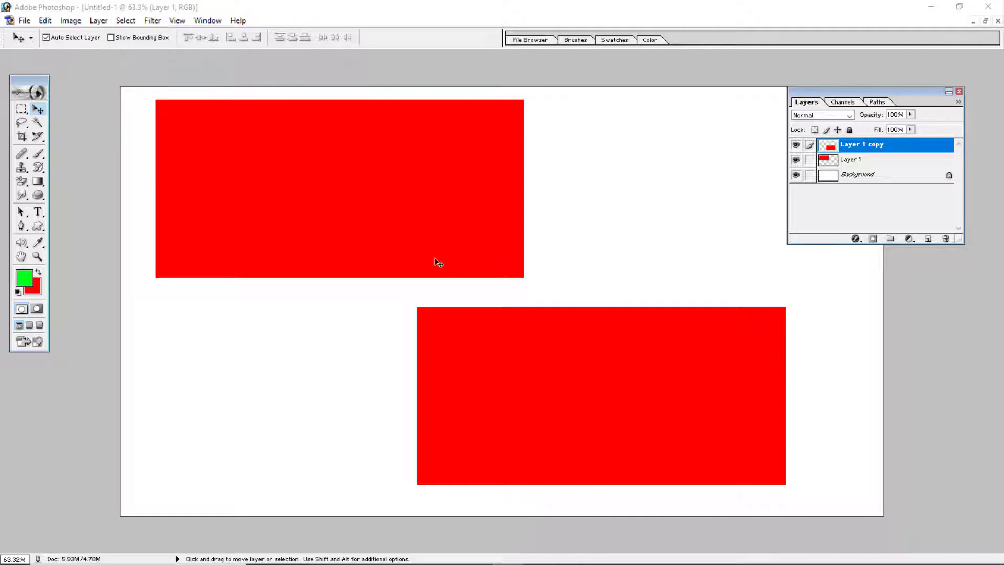
# Recolor the upper red rectangle on Layer 1 by filling its selection with the green foreground color and deselecting.
pyautogui.click(358, 187)
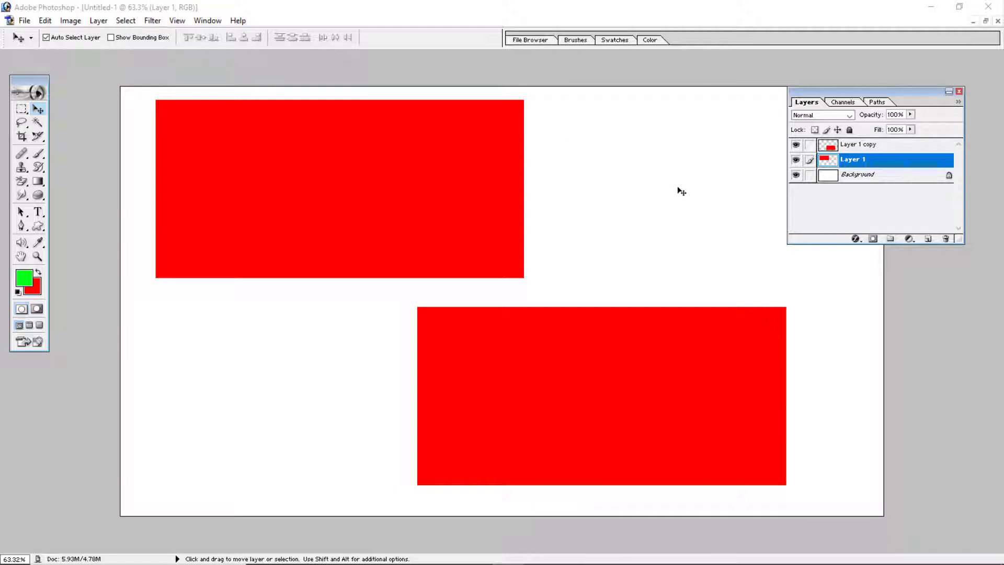
pyautogui.keyDown('ctrl'); pyautogui.click(826, 161); pyautogui.keyUp('ctrl')
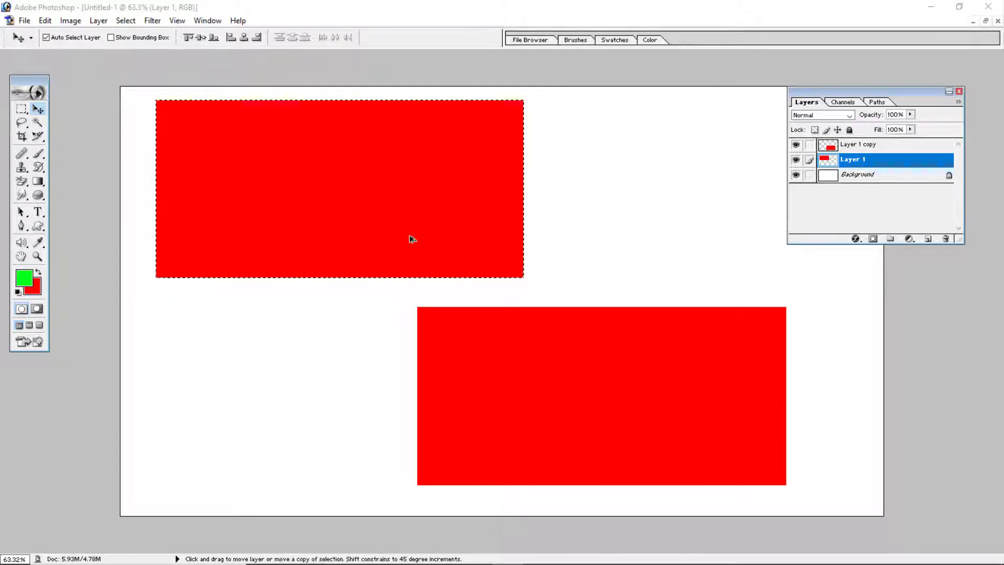
pyautogui.hotkey('alt', 'BackSpace')
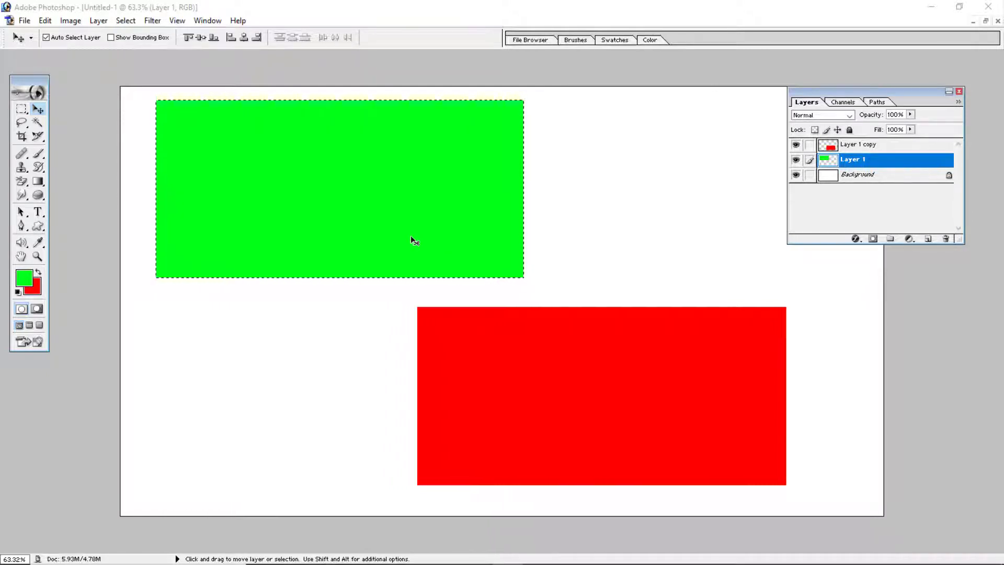
pyautogui.hotkey('ctrl', 'd')
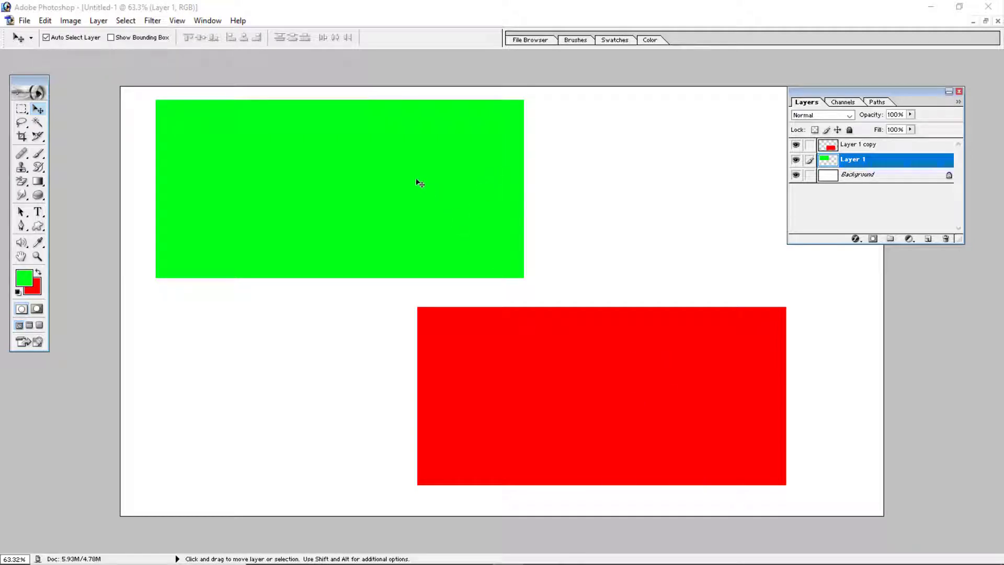
# Move the green rectangle and the red rectangle each slightly up and to the left on the canvas.
pyautogui.moveTo(368, 186); pyautogui.dragTo(347, 176)
pyautogui.click(568, 381)
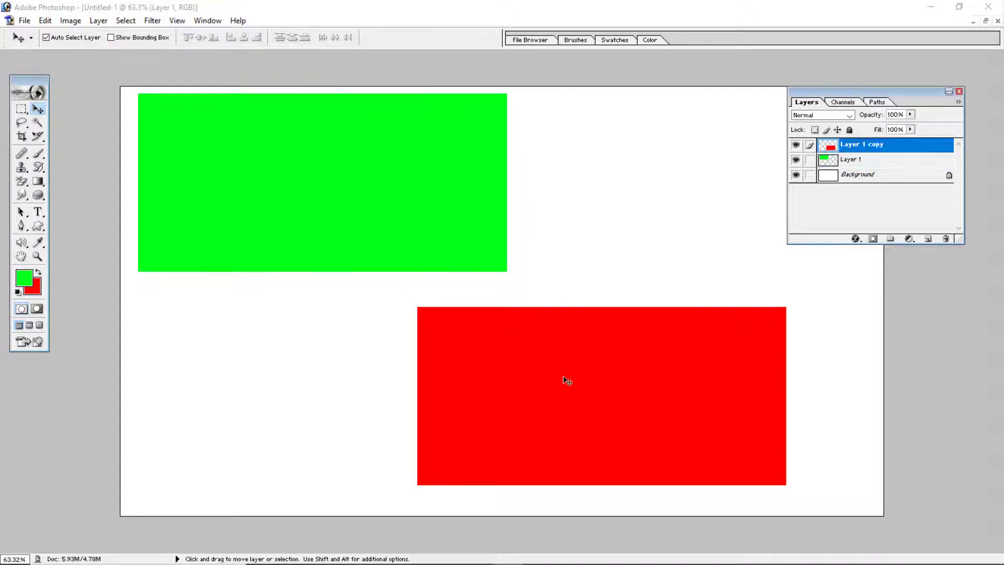
pyautogui.moveTo(567, 381); pyautogui.dragTo(536, 359)
# Hide the green rectangle's layer and move the red rectangle near the center of the canvas.
pyautogui.click(796, 160)
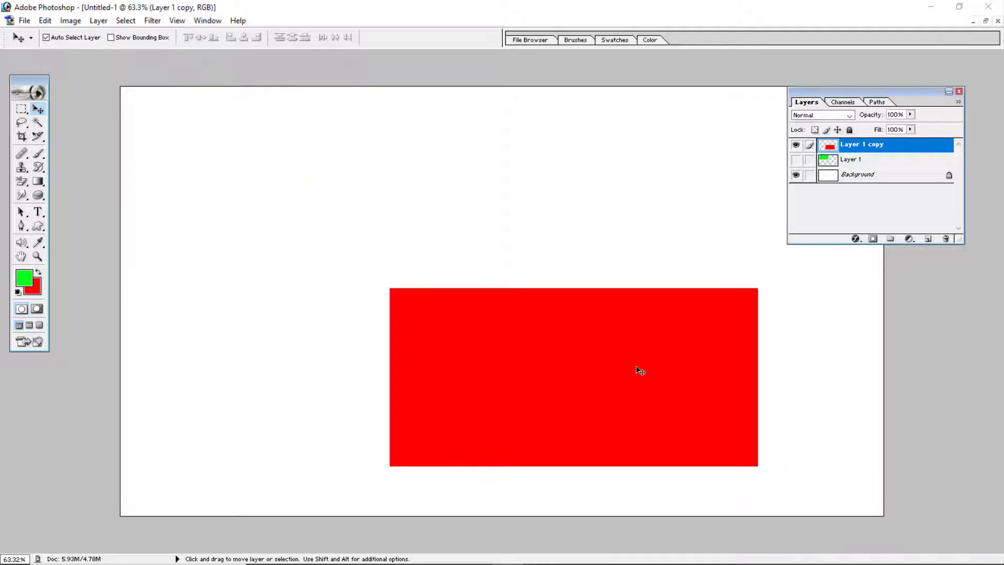
pyautogui.moveTo(628, 369); pyautogui.dragTo(518, 264)
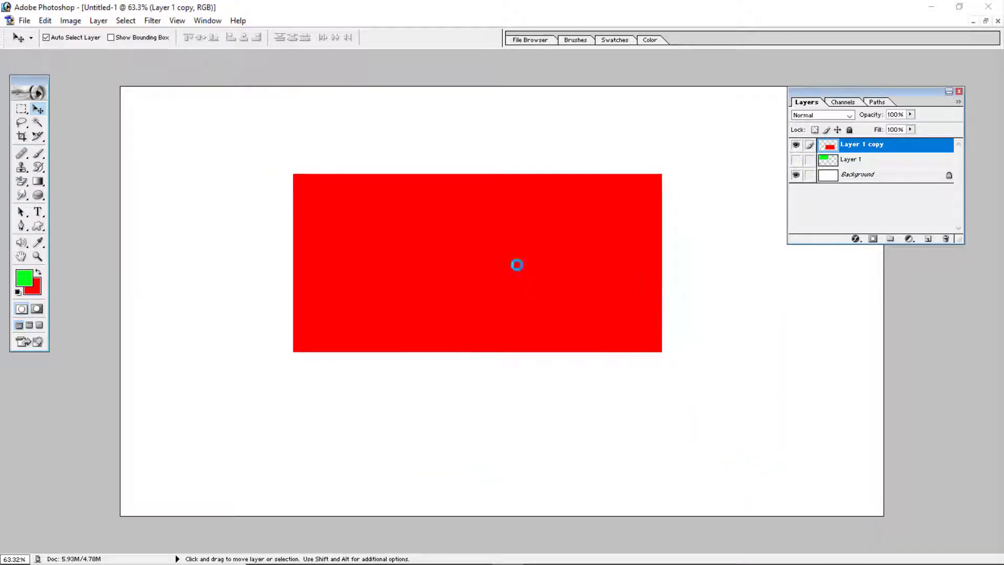
# Try to add a Color Overlay effect to Layer 1 copy, the red rectangle's layer.
pyautogui.click(856, 239)
pyautogui.click(884, 354)
pyautogui.click(495, 220)
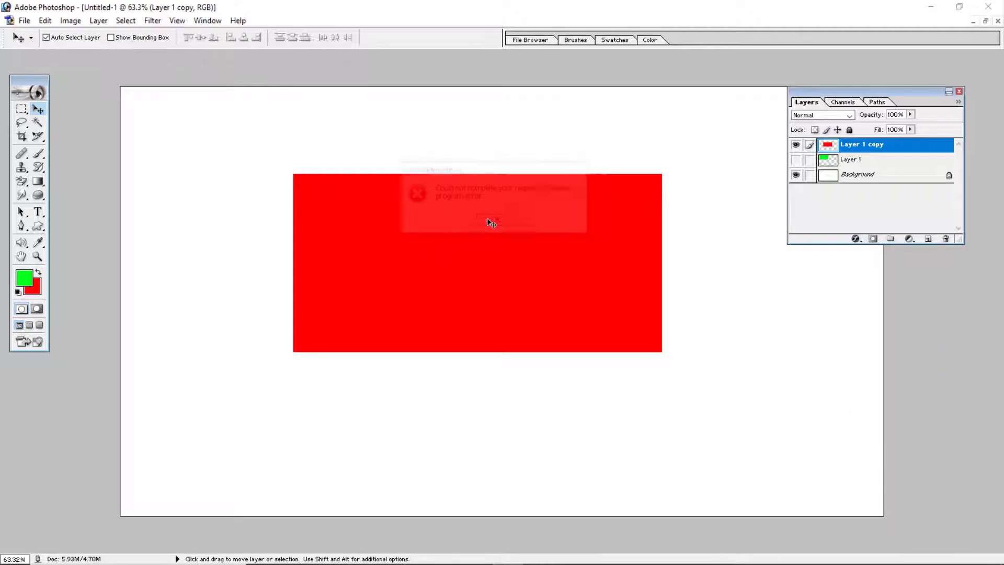
pyautogui.click(856, 239)
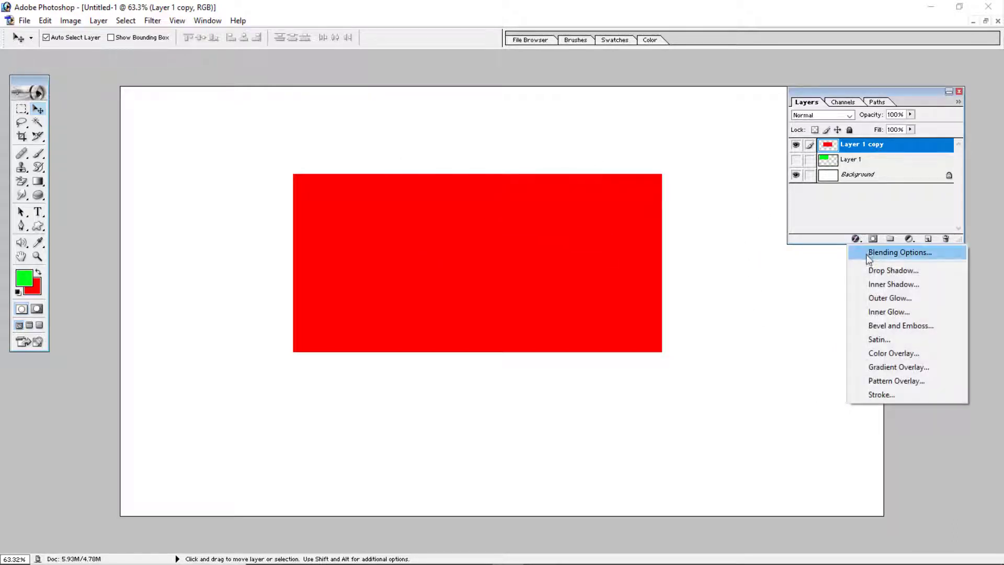
pyautogui.click(805, 314)
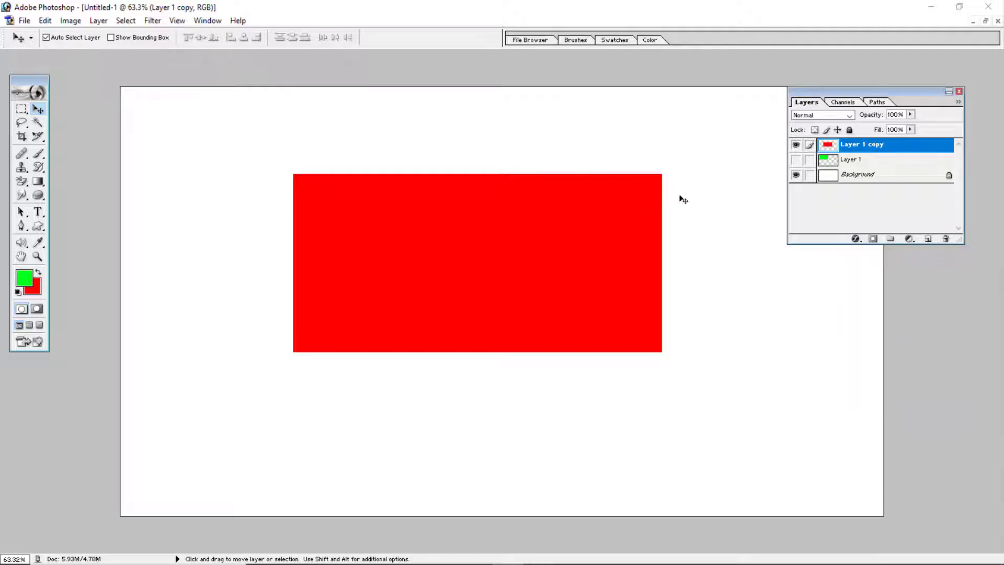
# Hide and reshow the layer list, and retry adding a Color Overlay to the red rectangle's layer.
pyautogui.press('F7')
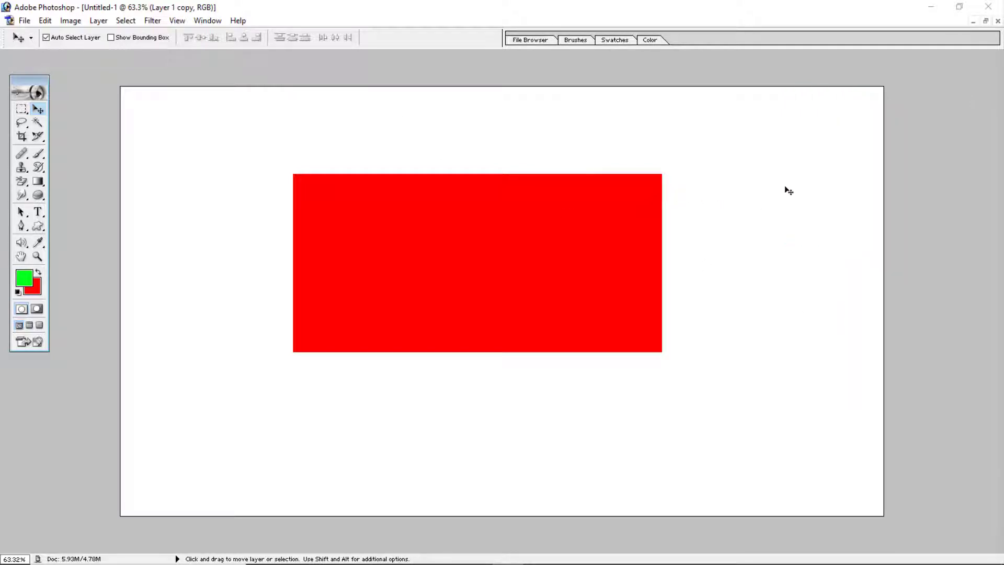
pyautogui.press('F7')
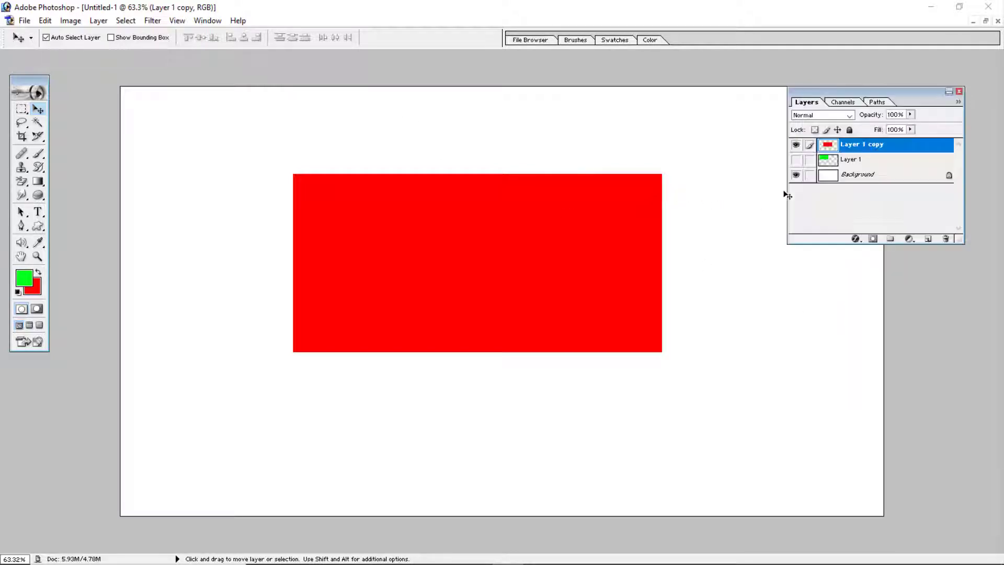
pyautogui.click(857, 239)
pyautogui.click(878, 352)
pyautogui.click(491, 221)
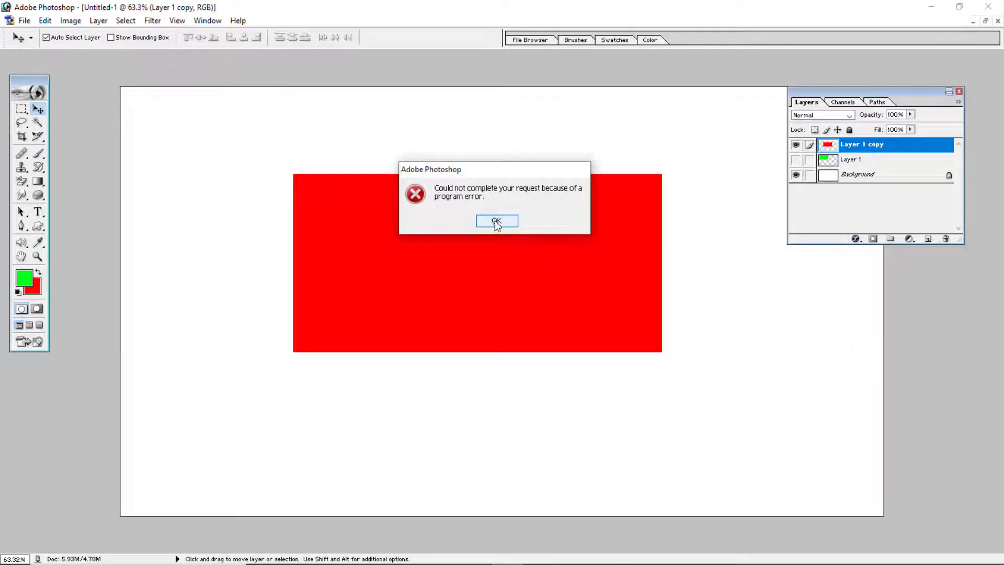
# Quit Photoshop and launch it again.
pyautogui.click(961, 92)
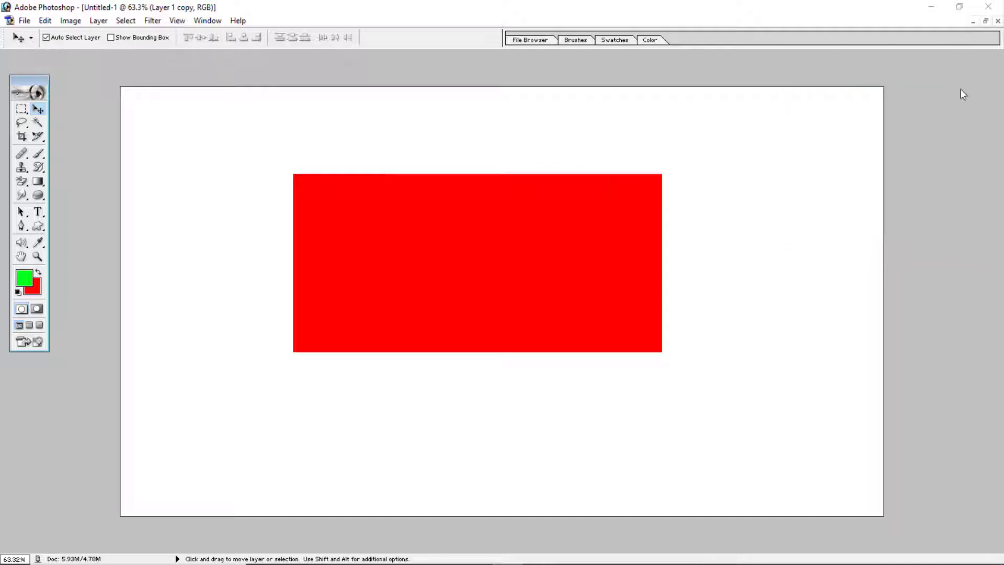
pyautogui.click(990, 7)
pyautogui.click(505, 220)
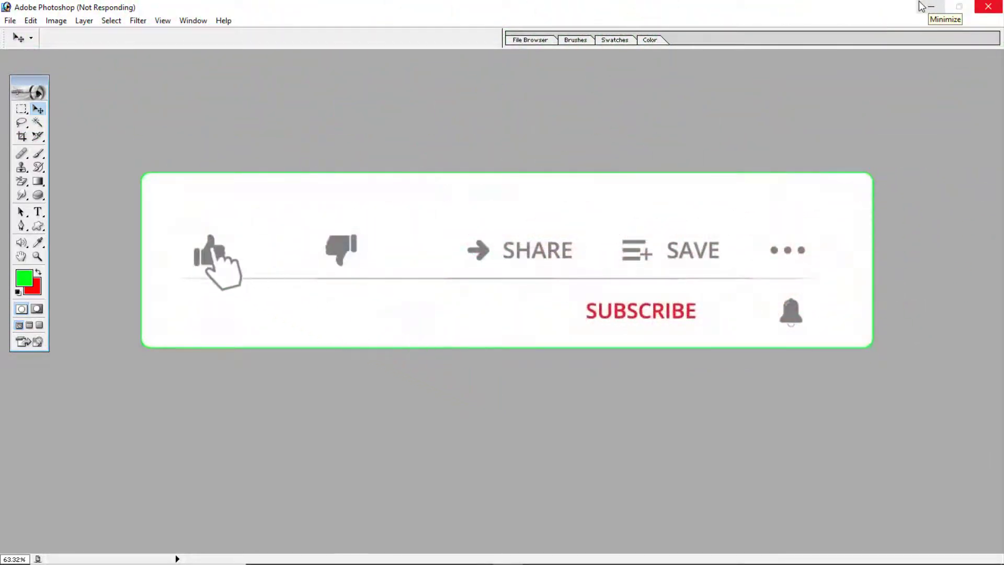
pyautogui.click(989, 5)
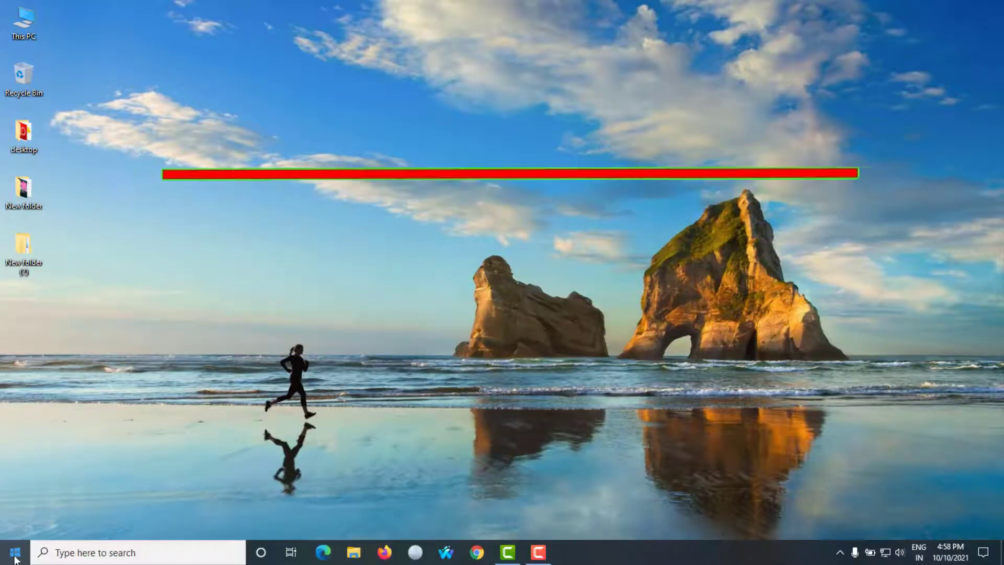
pyautogui.click(15, 553)
pyautogui.click(317, 305)
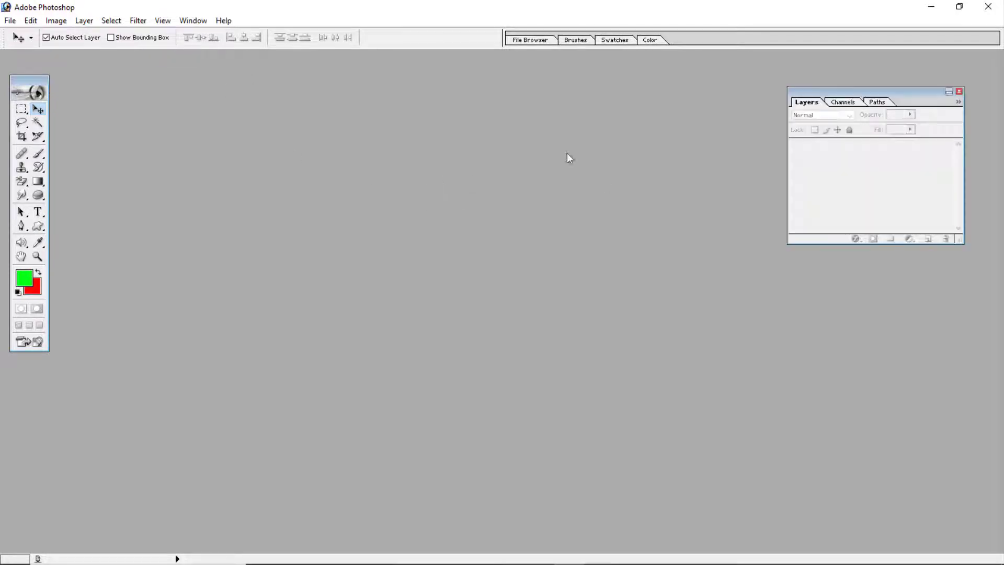
# Create a new white RGB document of 1920 x 1080 pixels at 72 pixels/inch and maximize its window.
pyautogui.click(10, 21)
pyautogui.click(20, 35)
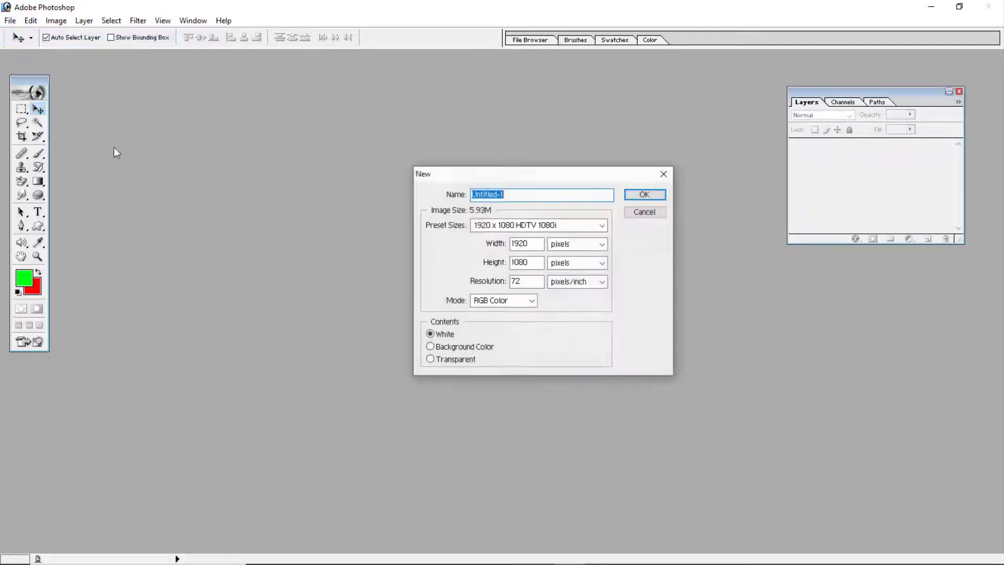
pyautogui.click(645, 195)
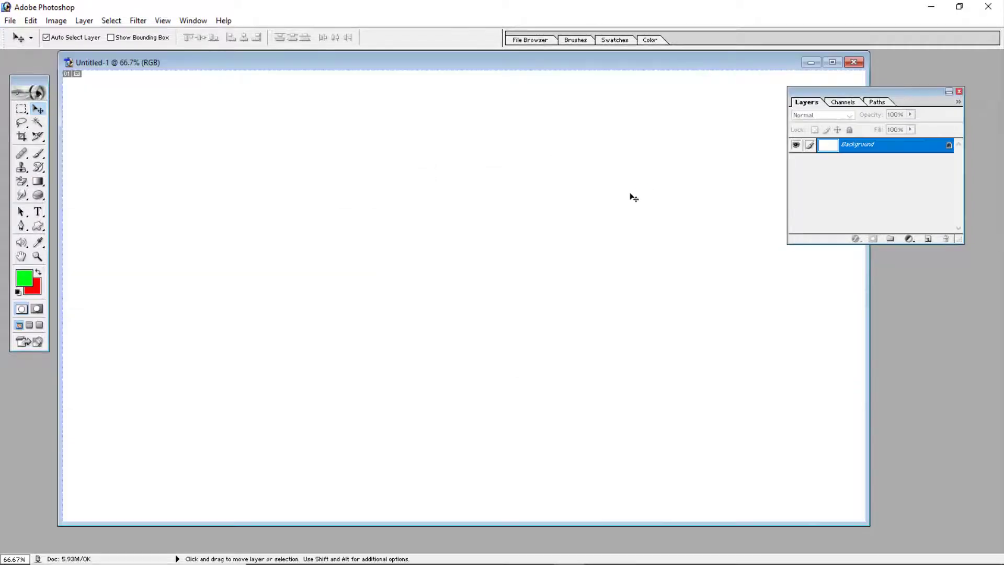
pyautogui.click(832, 63)
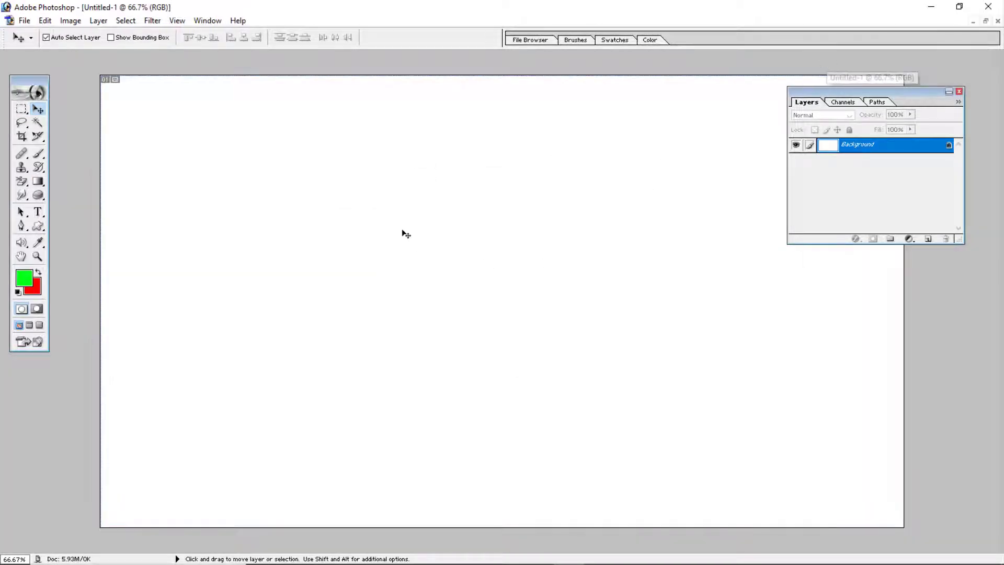
# On a new layer, fill a wide rectangular selection in the canvas's upper half with the red background color and move it slightly up.
pyautogui.click(928, 240)
pyautogui.click(22, 110)
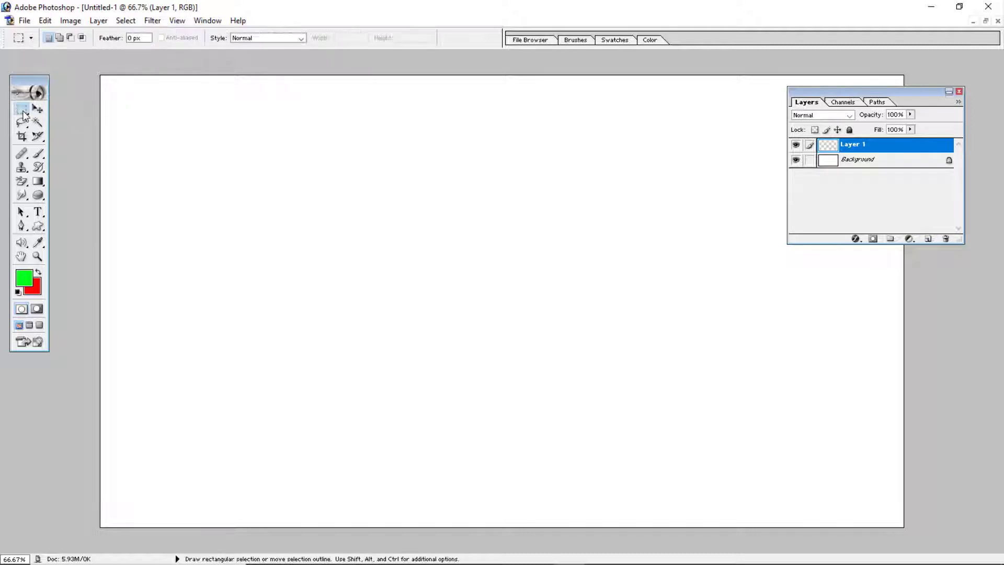
pyautogui.press('shift')
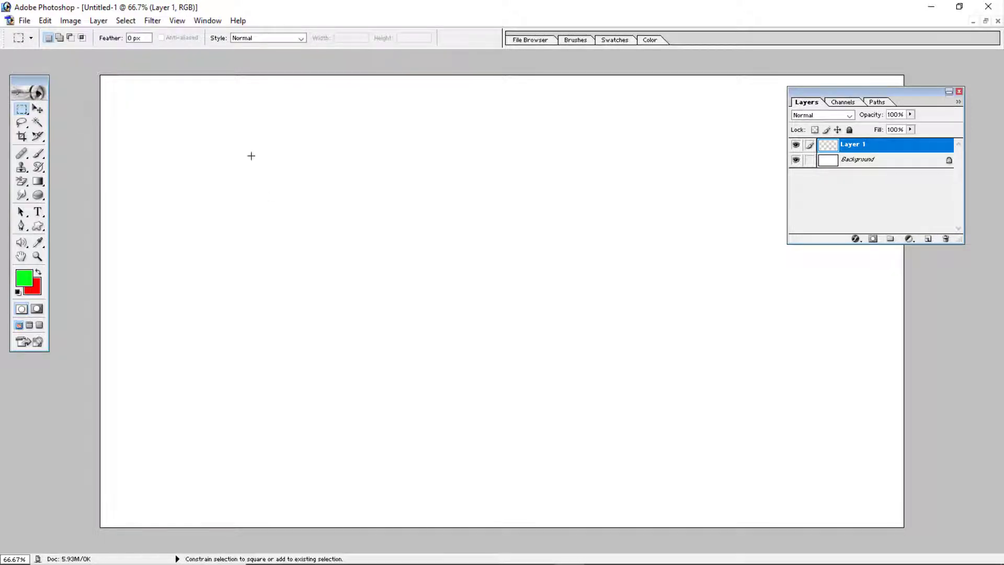
pyautogui.moveTo(250, 152); pyautogui.dragTo(617, 292)
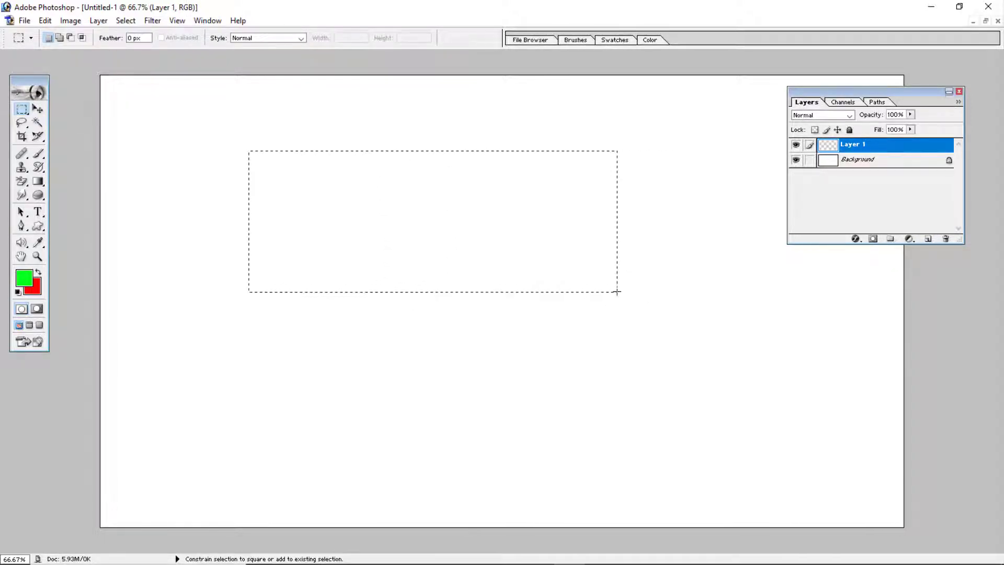
pyautogui.press('ctrl')
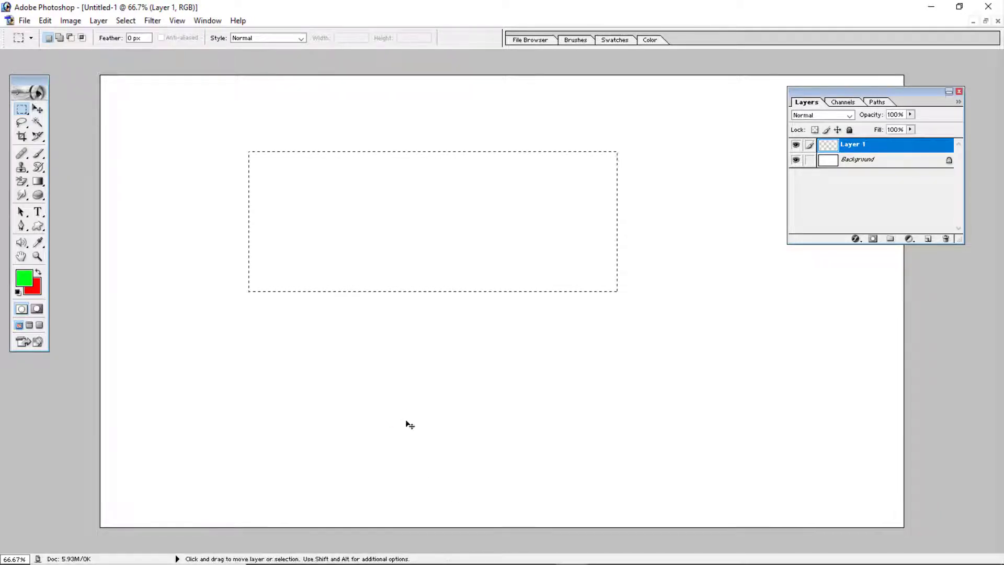
pyautogui.hotkey('ctrl', 'BackSpace')
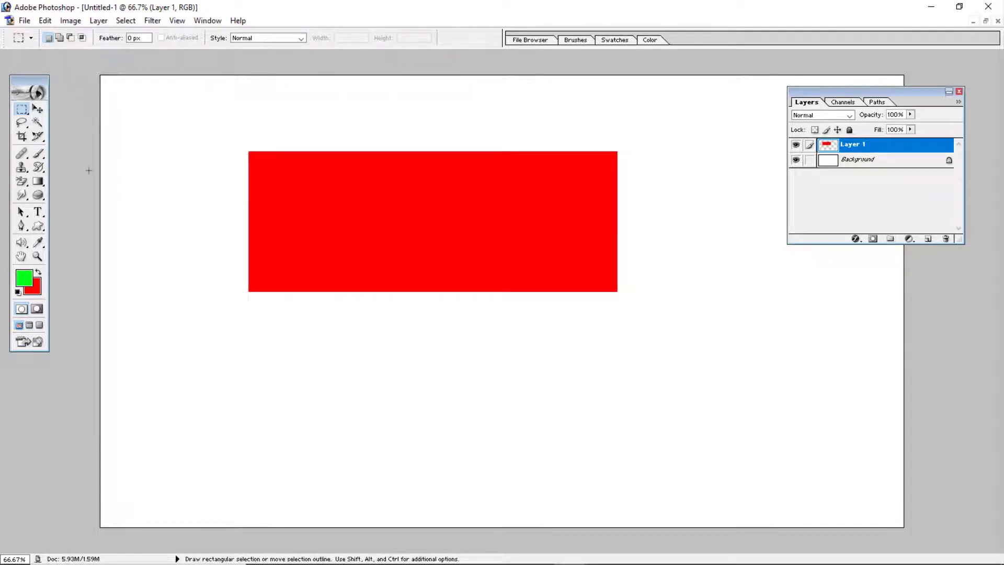
pyautogui.click(37, 109)
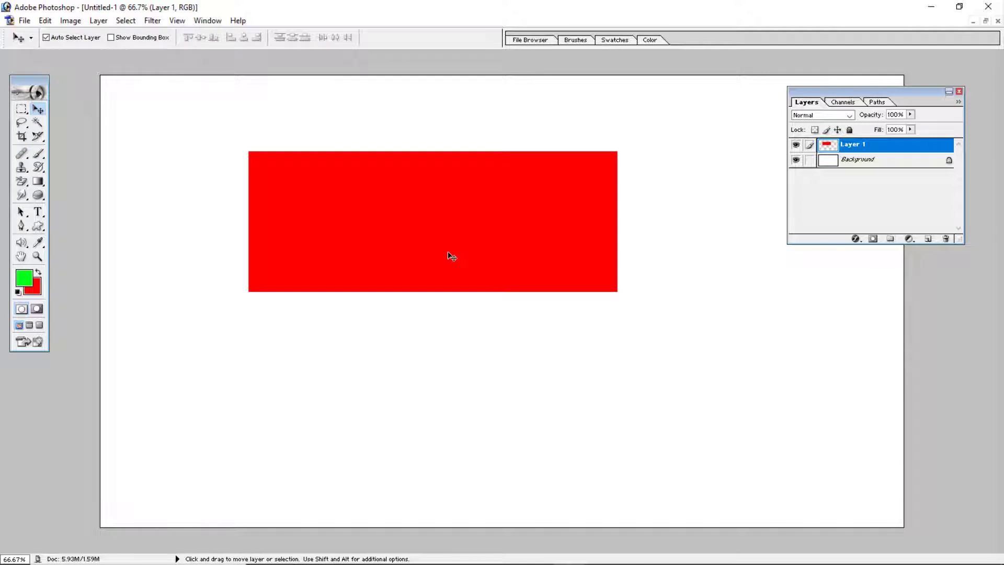
pyautogui.moveTo(448, 255); pyautogui.dragTo(452, 235)
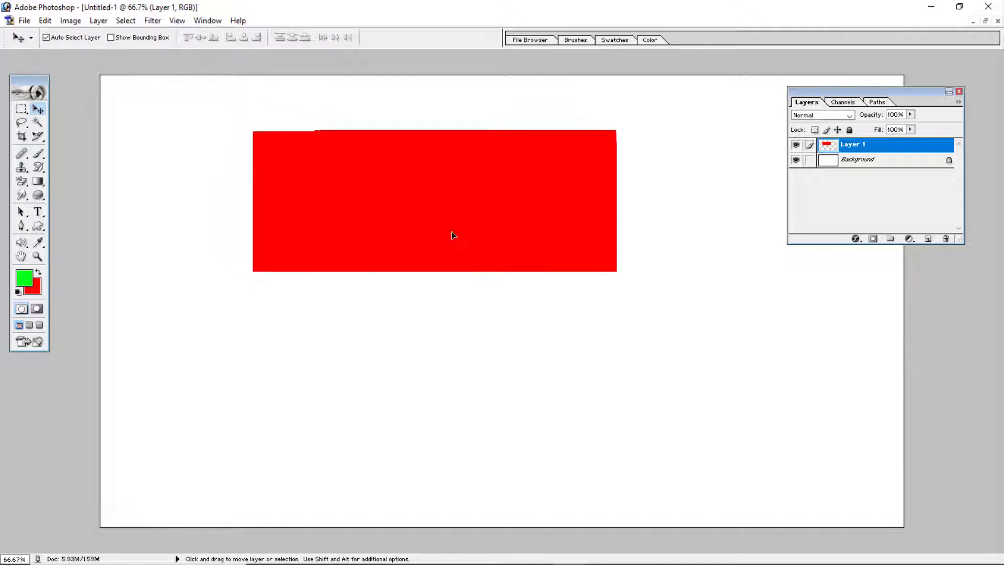
# Apply a Color Overlay to the red rectangle's layer using blue 004BC7, Normal blend mode and 100% opacity.
pyautogui.click(855, 240)
pyautogui.click(877, 356)
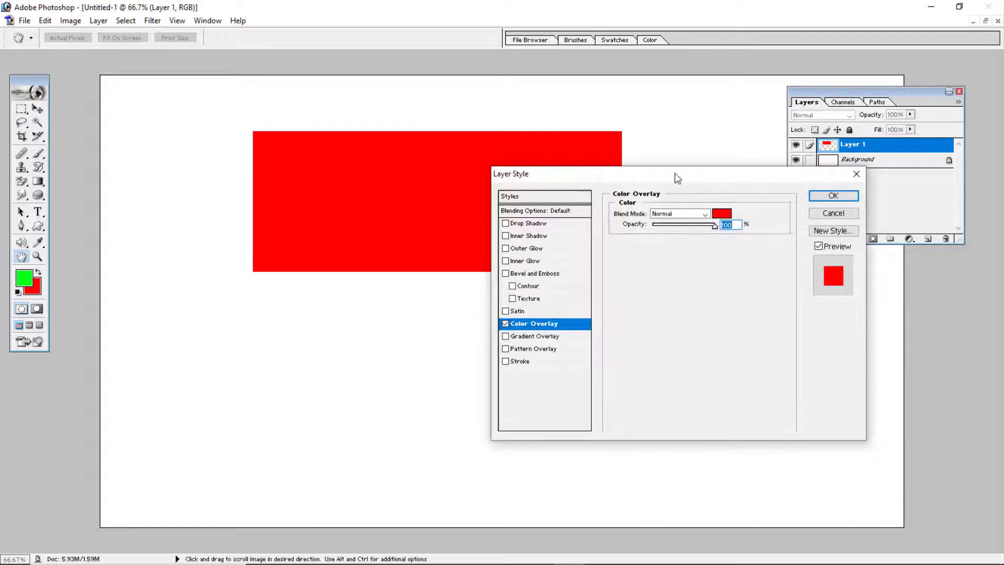
pyautogui.moveTo(677, 178); pyautogui.dragTo(748, 156)
pyautogui.click(793, 191)
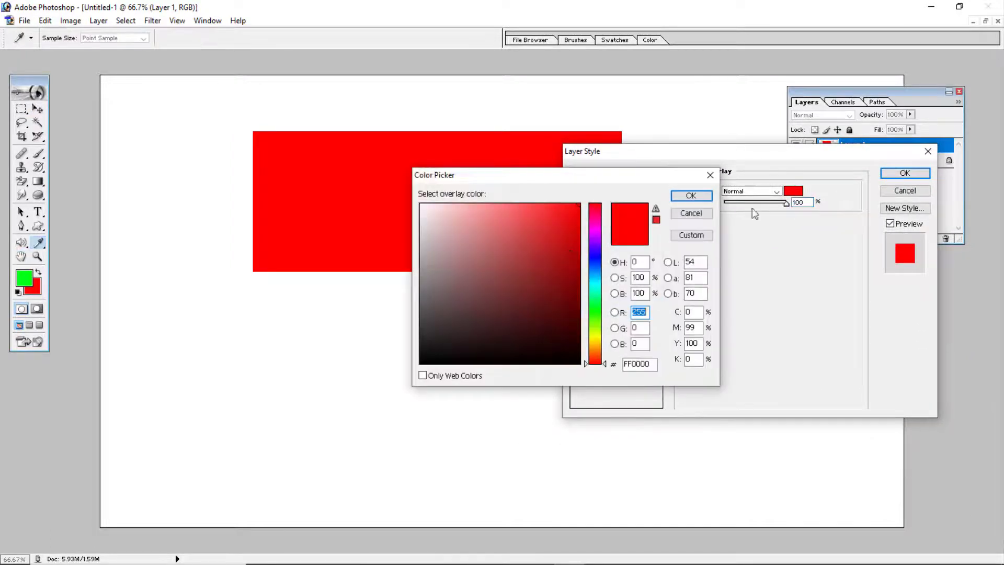
pyautogui.click(595, 267)
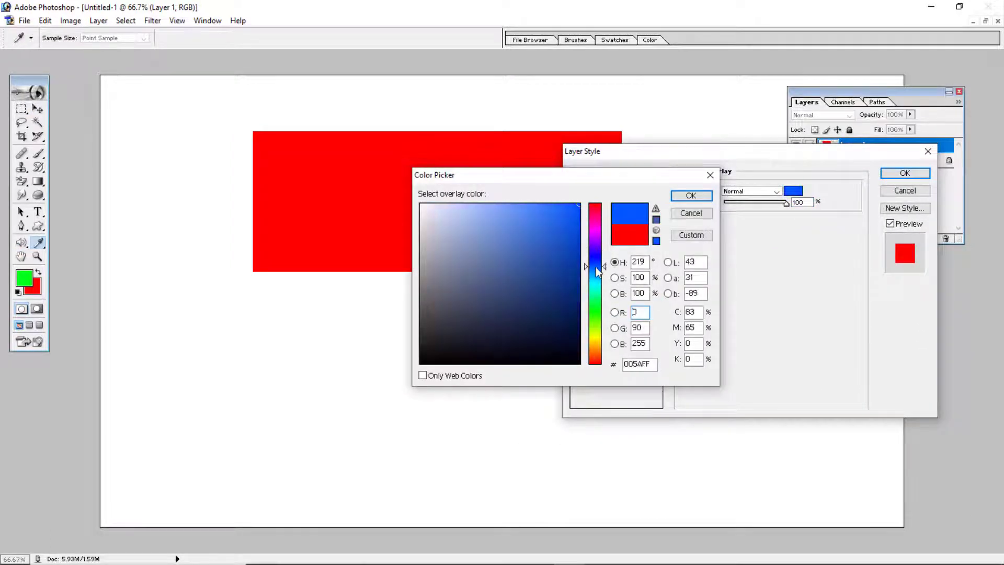
pyautogui.click(580, 238)
pyautogui.click(694, 198)
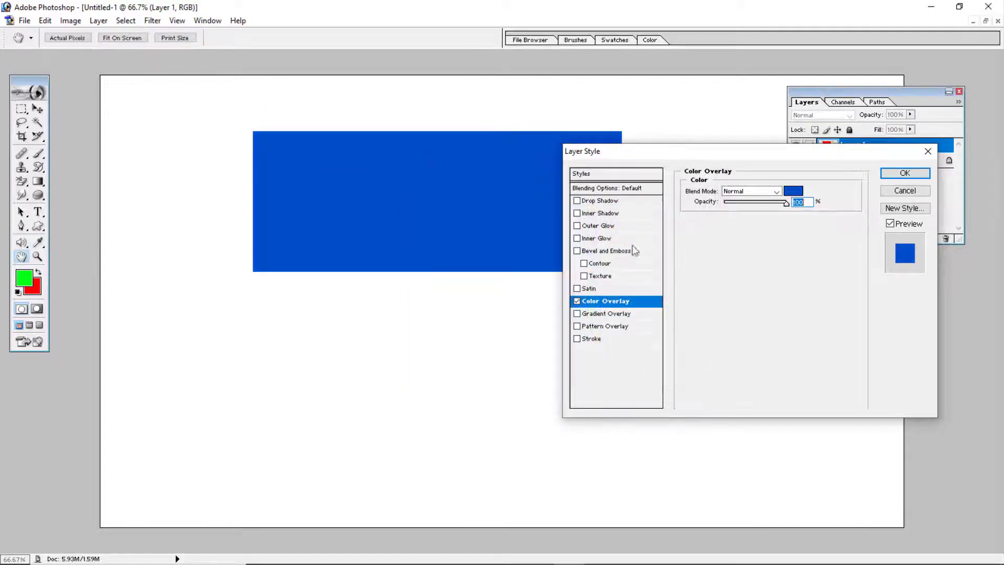
pyautogui.moveTo(786, 204)
pyautogui.mouseDown()
pyautogui.moveTo(725, 202)
pyautogui.moveTo(794, 209)
pyautogui.mouseUp()
pyautogui.click(902, 174)
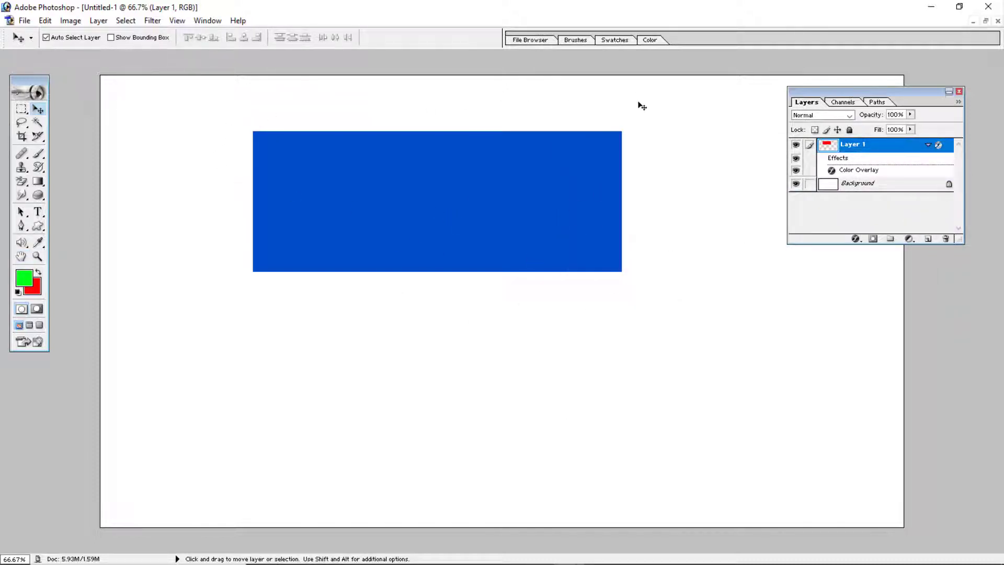
# Change the rectangle layer's Color Overlay to a bright turquoise green, keeping Normal blend mode and 100% opacity.
pyautogui.doubleClick(849, 171)
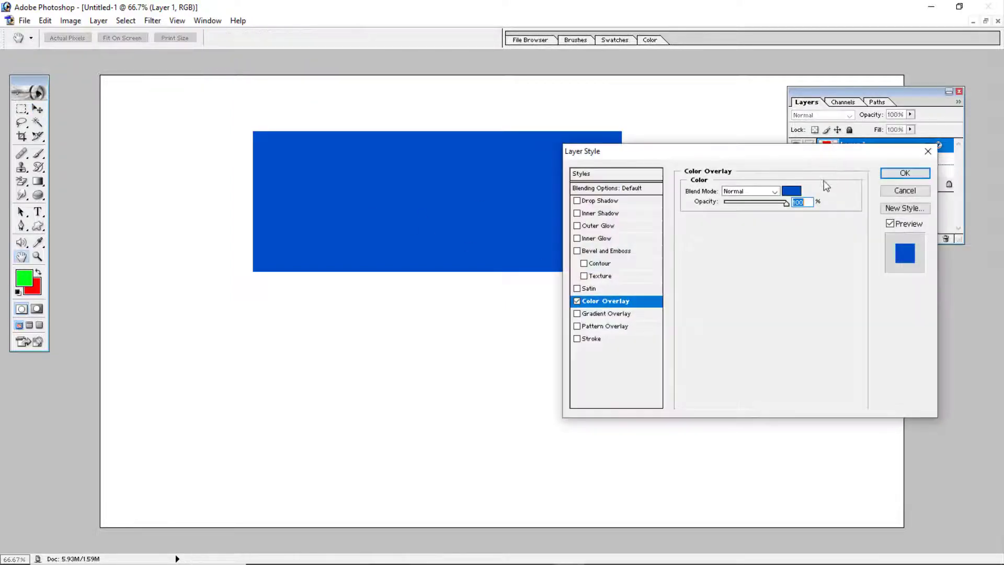
pyautogui.moveTo(775, 156); pyautogui.dragTo(597, 147)
pyautogui.click(612, 182)
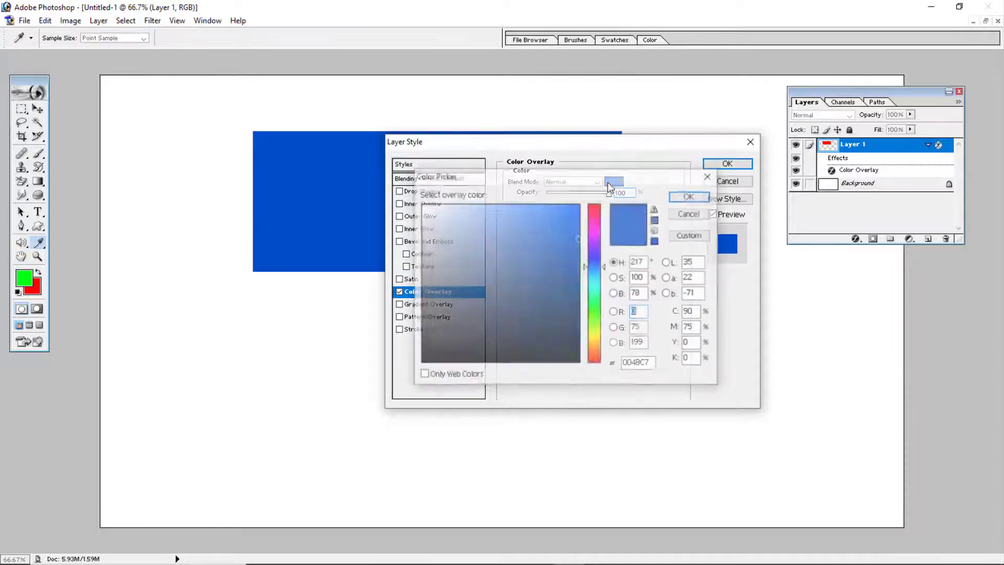
pyautogui.click(597, 291)
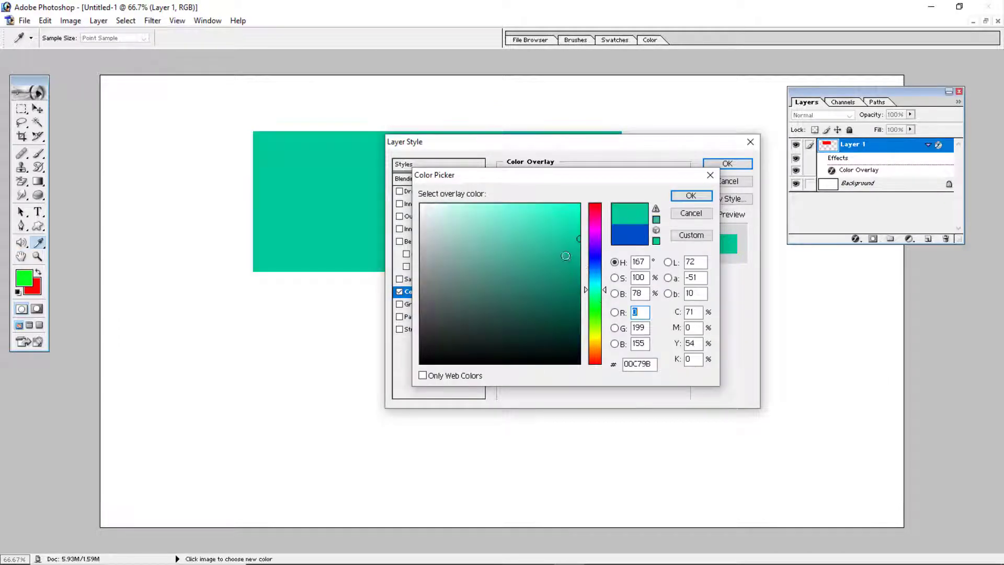
pyautogui.click(580, 215)
pyautogui.click(690, 194)
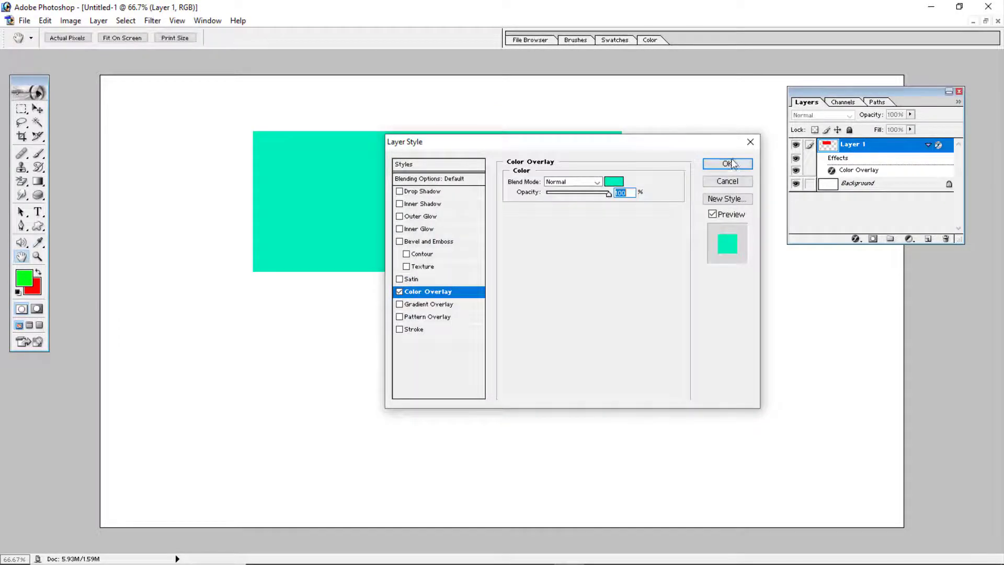
pyautogui.click(732, 164)
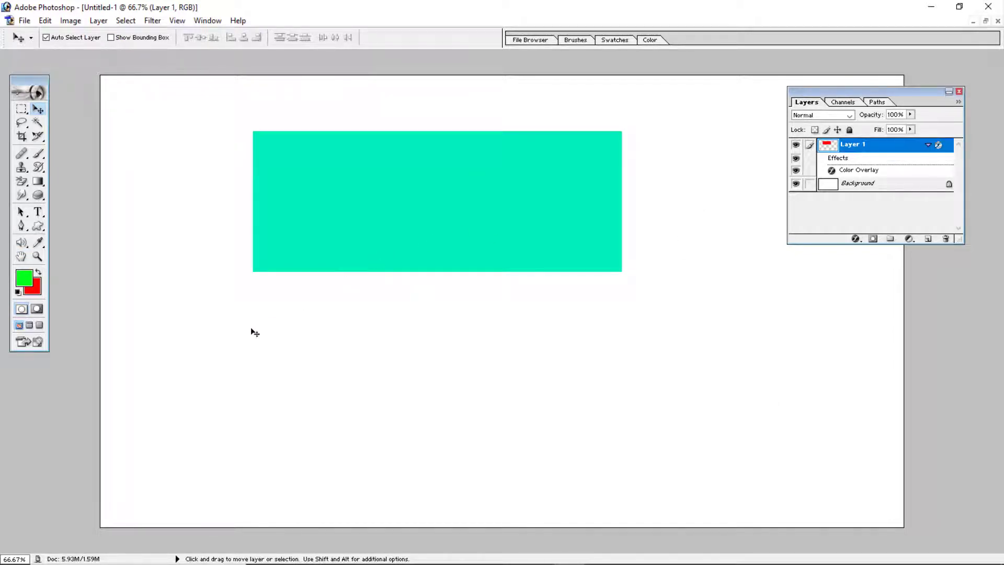
# Open 03.jpg, copy the whole photo into Untitled-1 as a new layer, and hide the rectangle's layer.
pyautogui.click(24, 21)
pyautogui.click(47, 48)
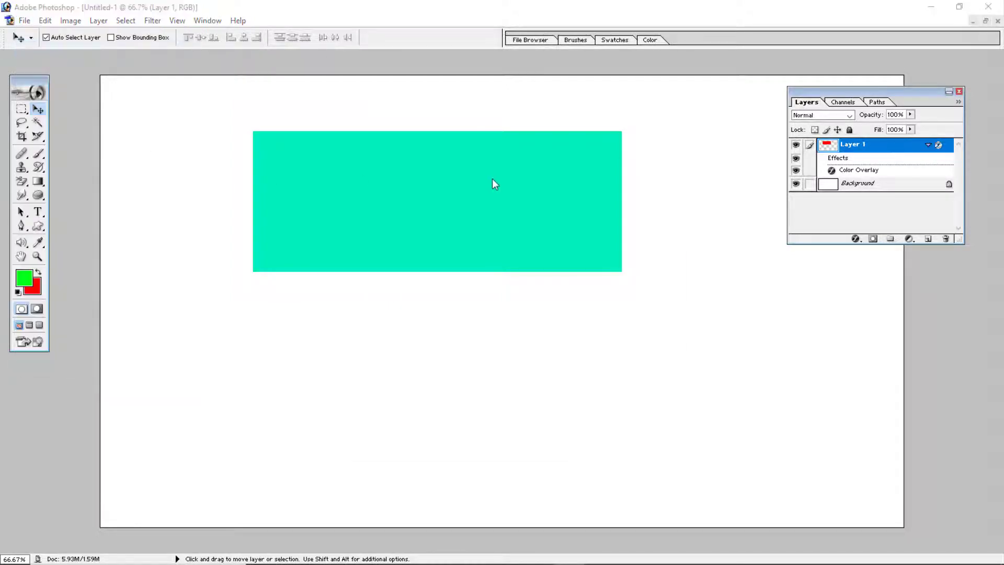
pyautogui.doubleClick(623, 239)
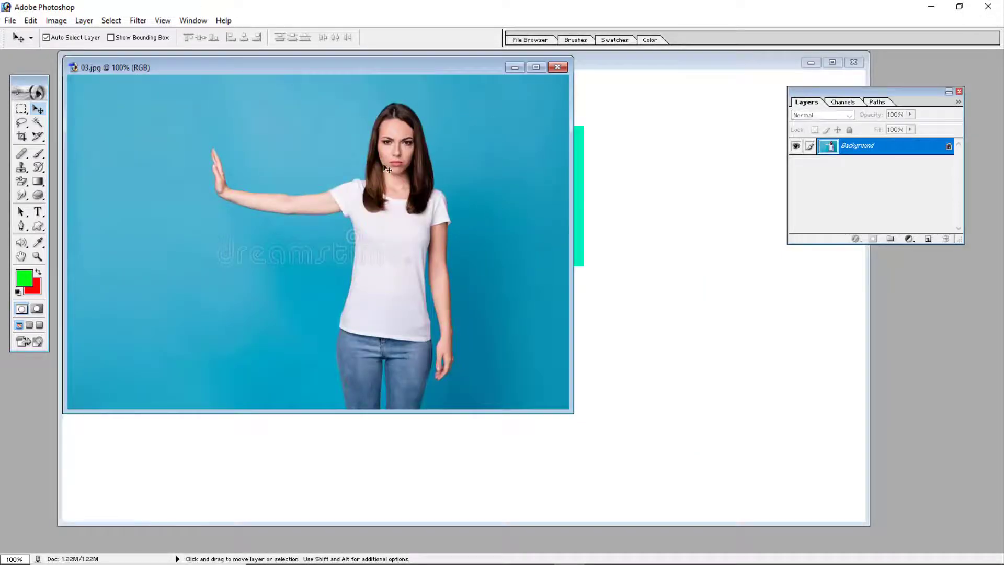
pyautogui.hotkey('ctrl', 'a')
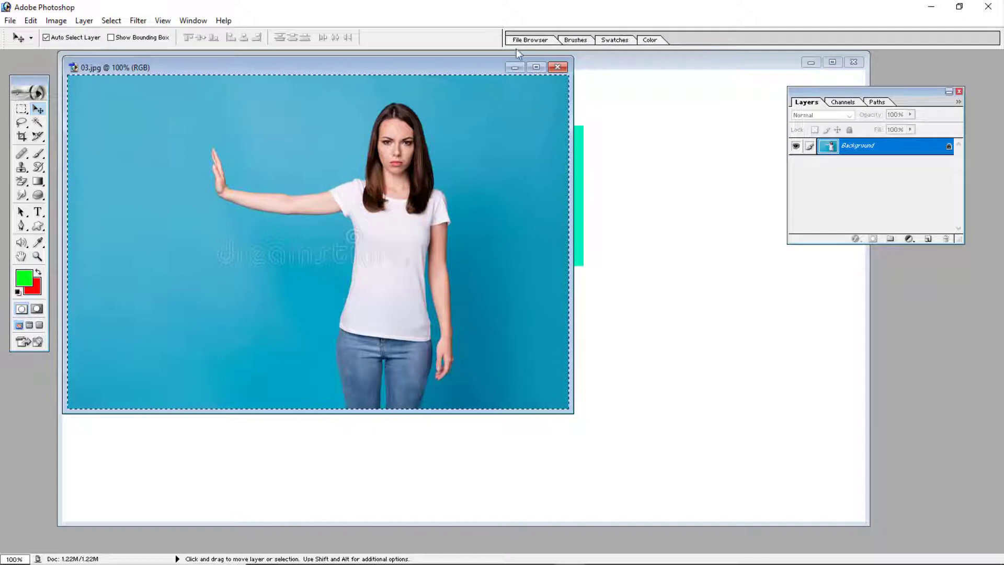
pyautogui.click(514, 67)
pyautogui.hotkey('ctrl', 'v')
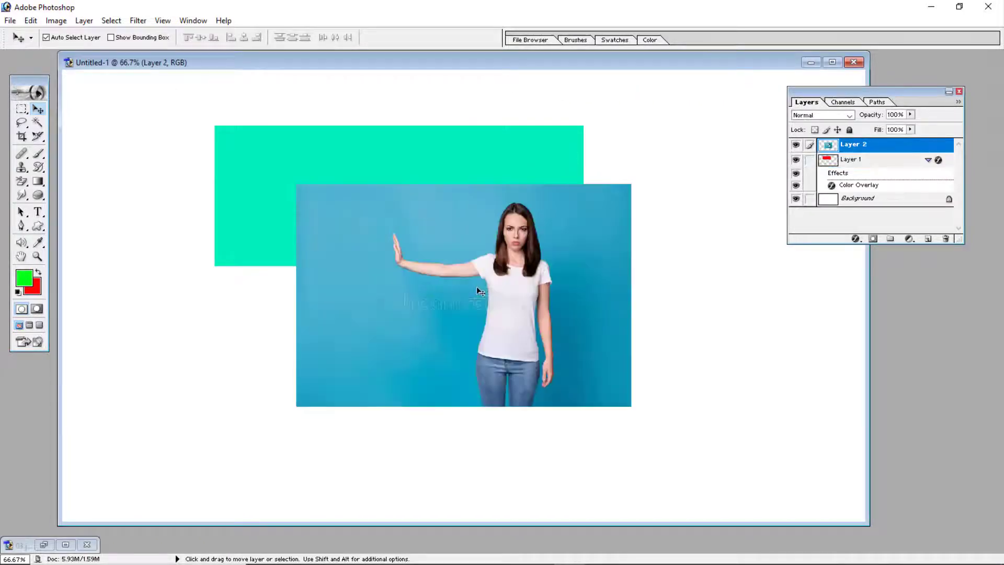
pyautogui.click(796, 159)
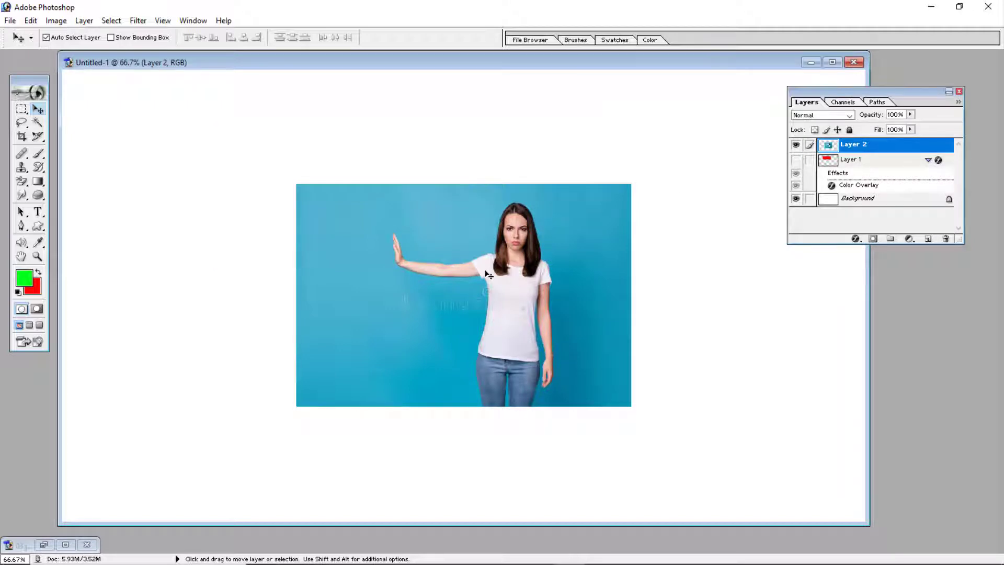
# Scale the pasted photo up to cover most of the canvas and position it in the maximized document window.
pyautogui.moveTo(489, 274); pyautogui.dragTo(441, 229)
pyautogui.hotkey('ctrl', 't')
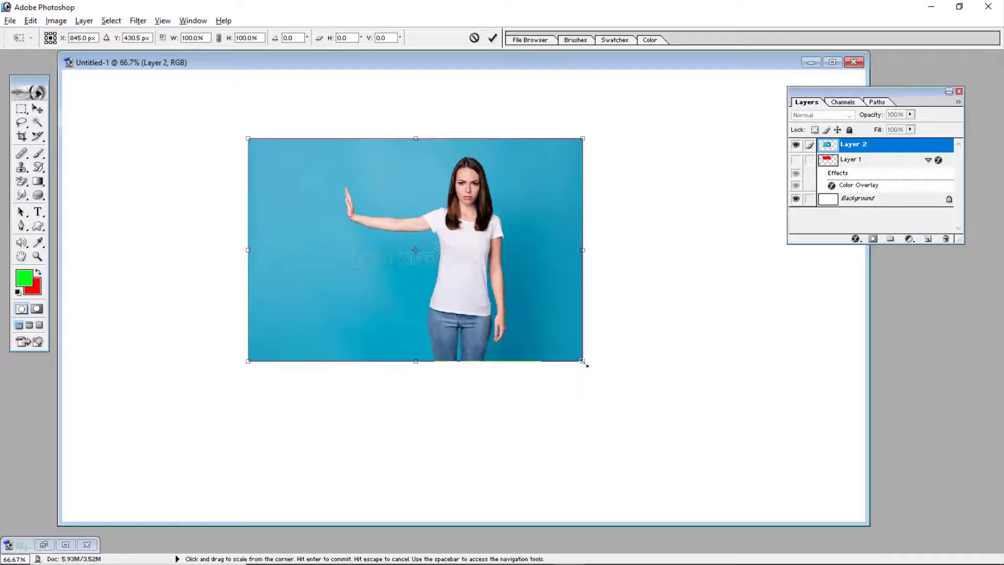
pyautogui.moveTo(584, 362); pyautogui.dragTo(751, 472)
pyautogui.moveTo(627, 285); pyautogui.dragTo(644, 321)
pyautogui.press('Return')
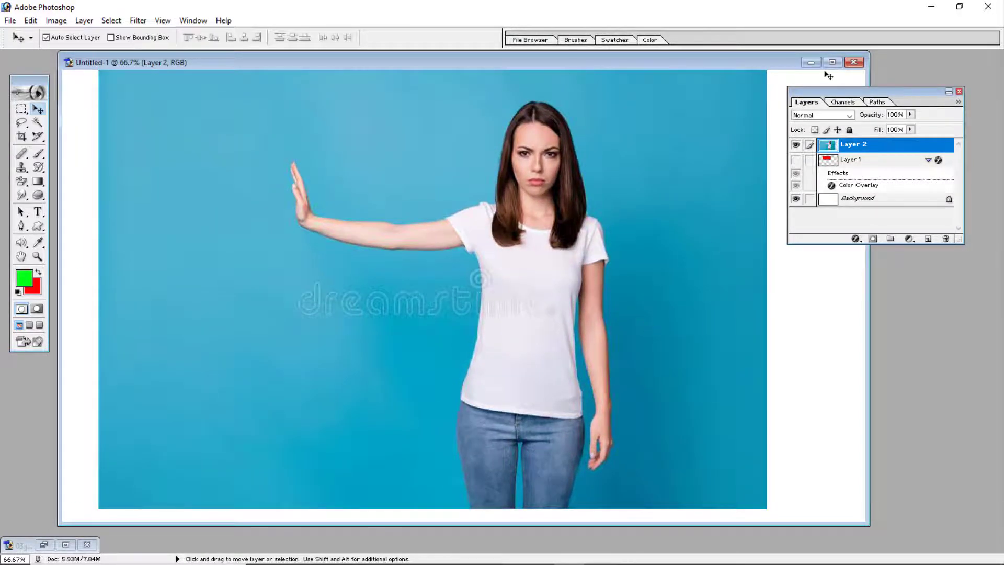
pyautogui.click(832, 62)
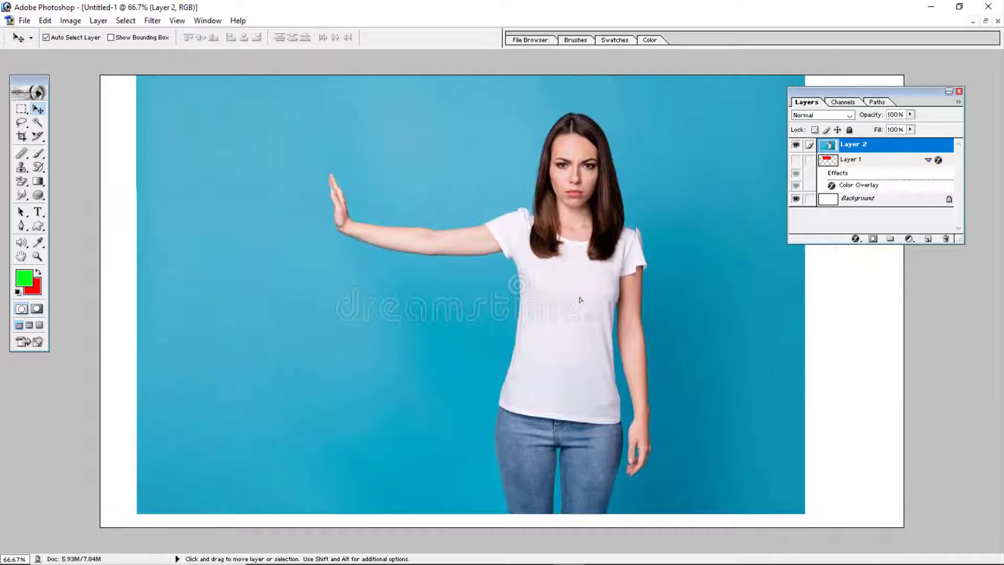
pyautogui.moveTo(582, 294); pyautogui.dragTo(579, 306)
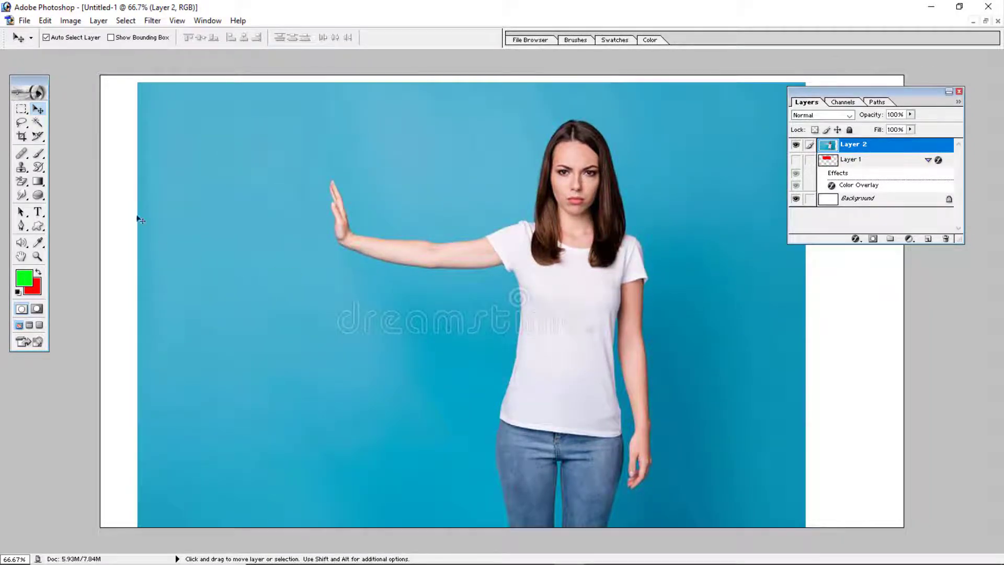
# Select the woman's whole white T-shirt with the Magic Wand at tolerance 32, adding the missed shaded areas to the selection.
pyautogui.click(38, 122)
pyautogui.click(545, 285)
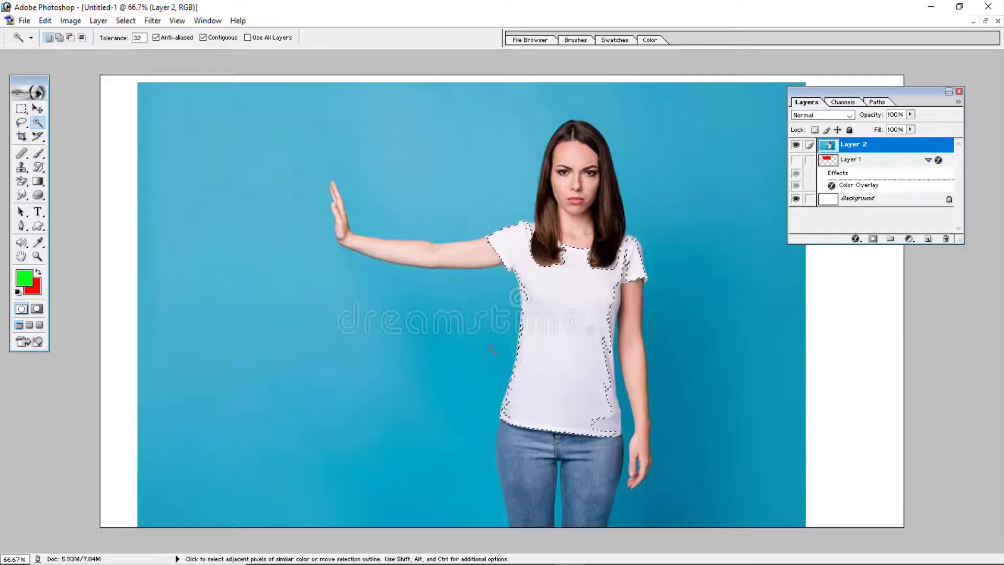
pyautogui.click(59, 38)
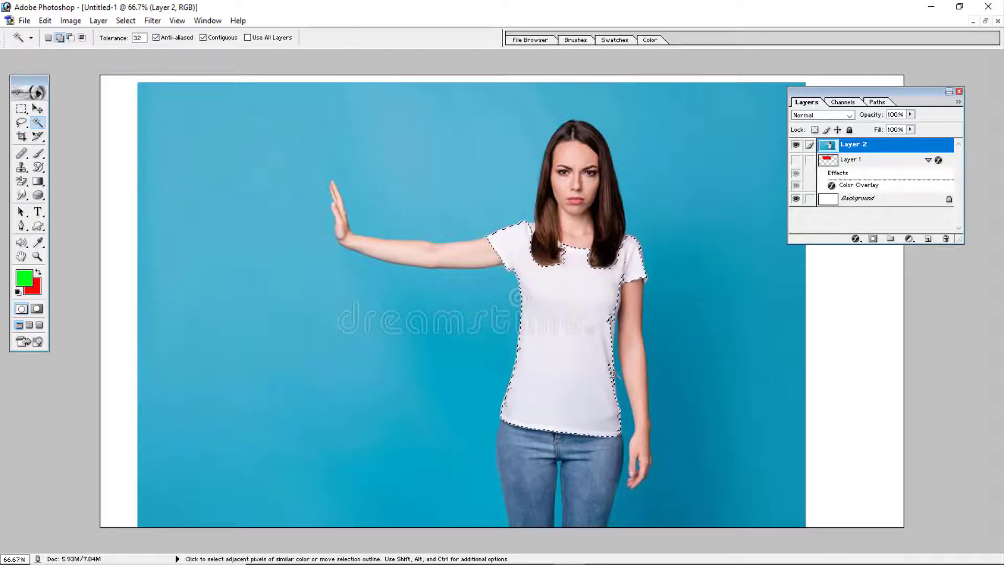
pyautogui.click(613, 320)
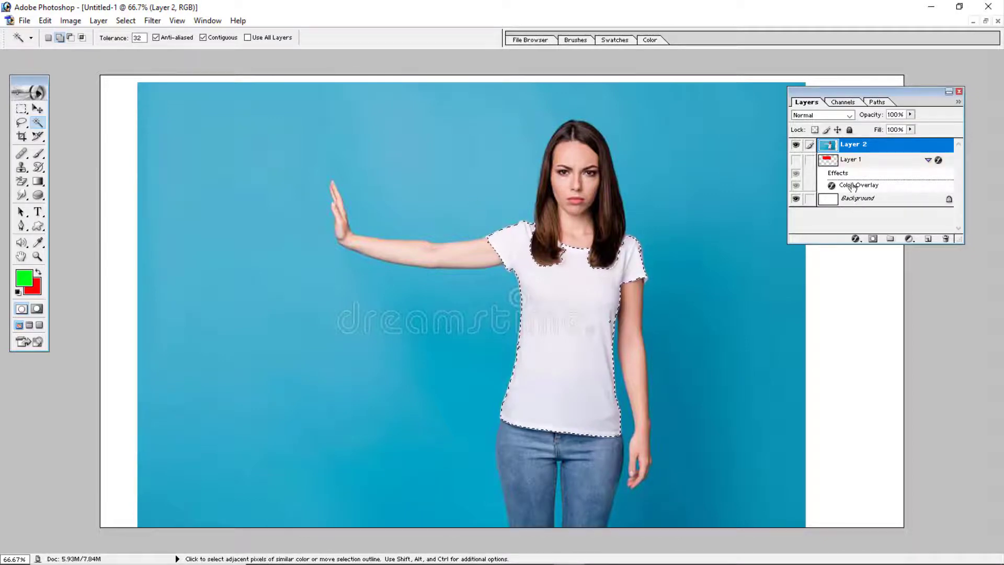
pyautogui.click(858, 242)
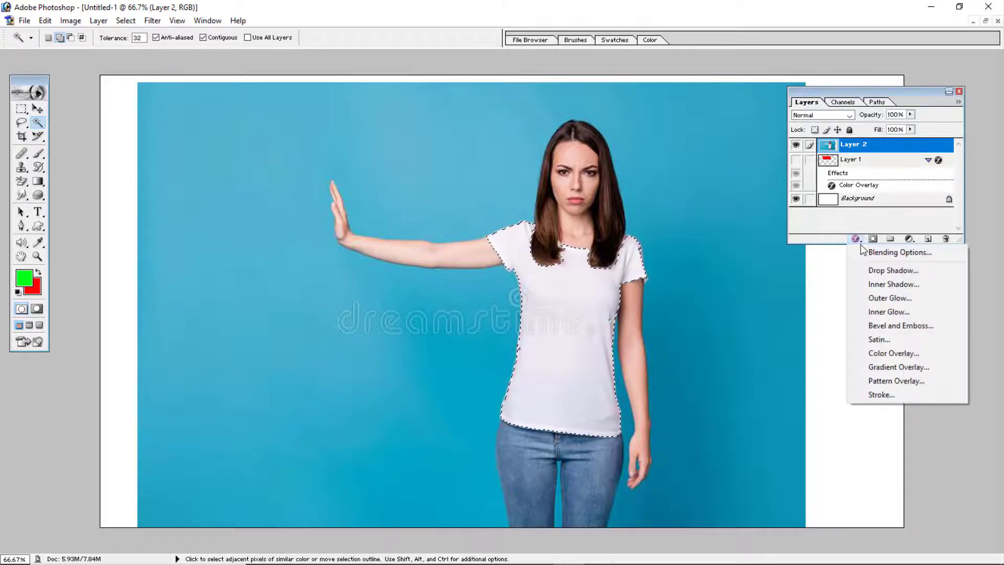
pyautogui.click(882, 352)
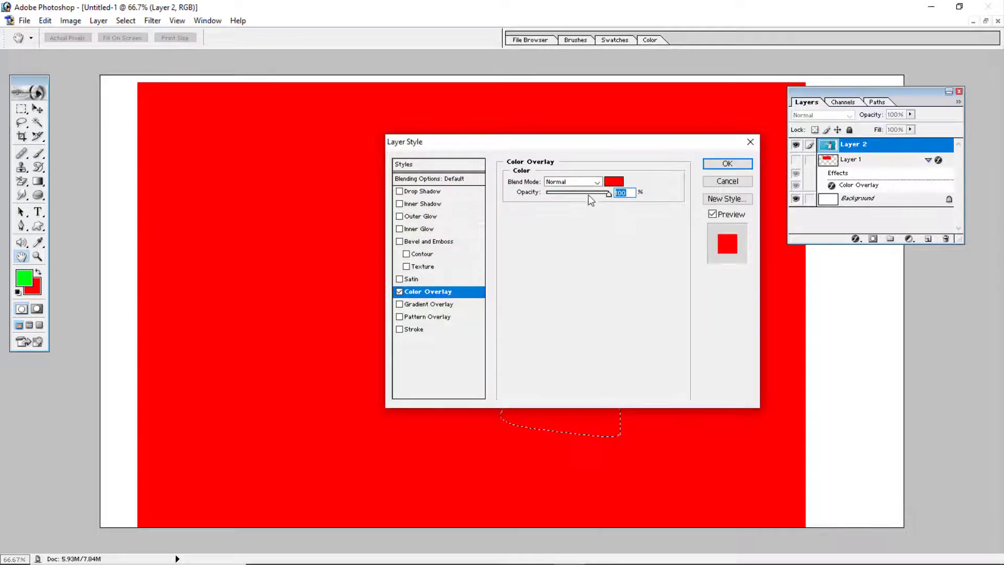
pyautogui.moveTo(575, 148); pyautogui.dragTo(844, 167)
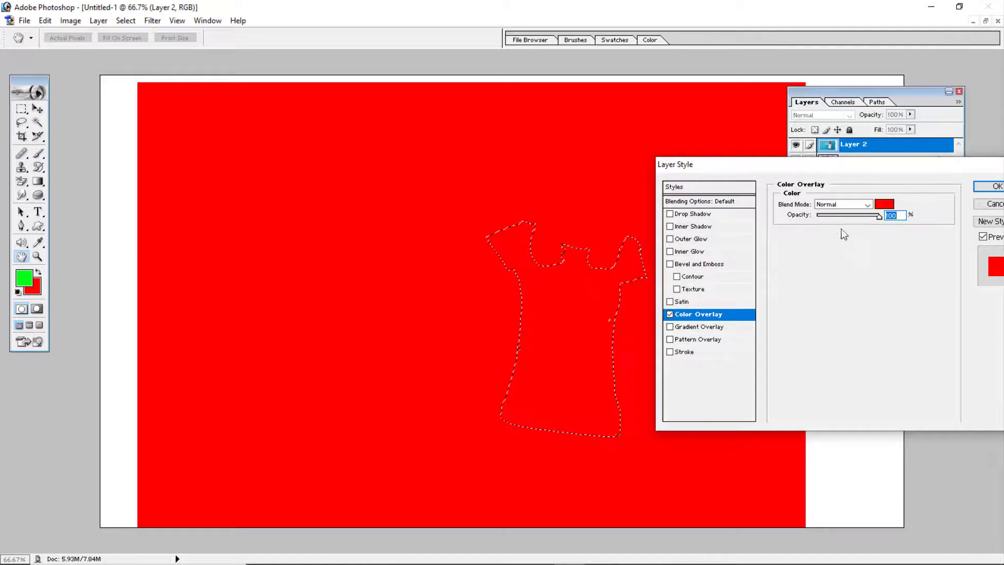
pyautogui.click(991, 204)
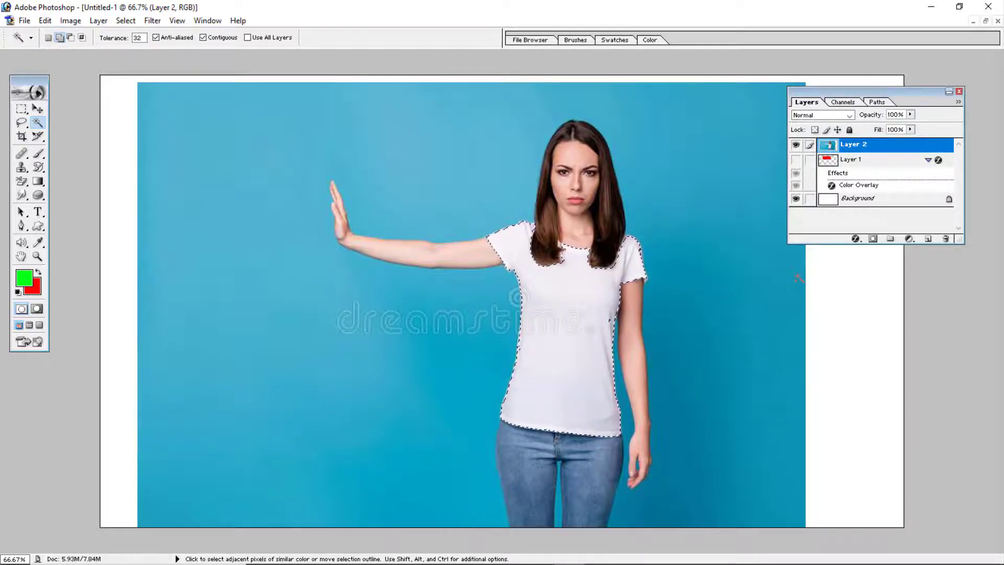
# Copy the selected T-shirt onto its own layer and move the photo layer above it.
pyautogui.hotkey('ctrl', 'j')
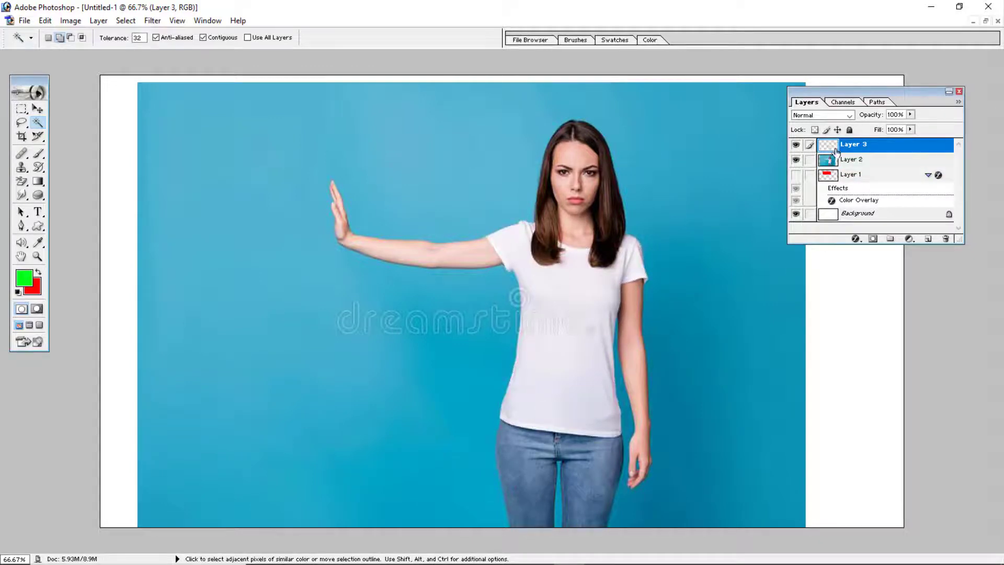
pyautogui.click(858, 162)
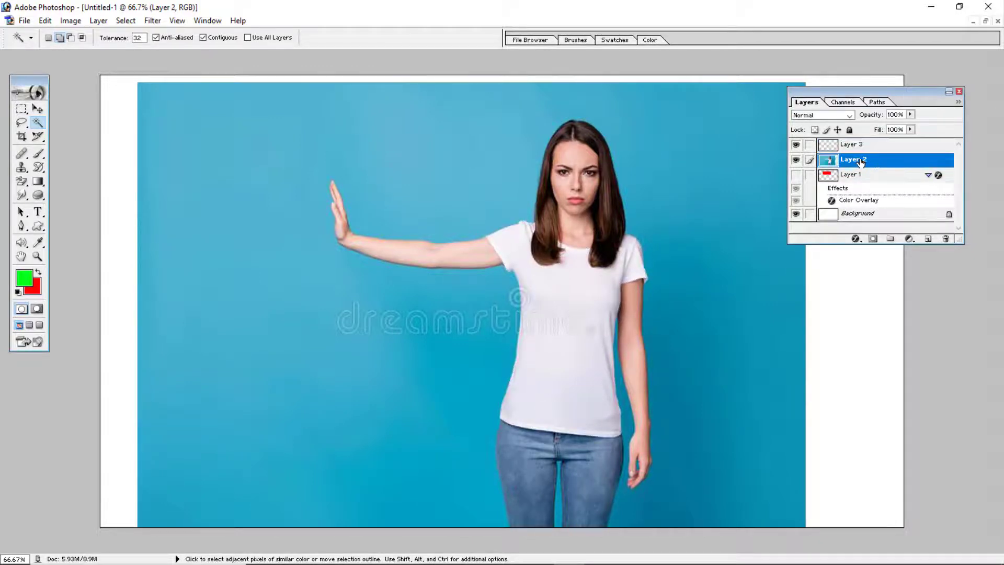
pyautogui.moveTo(861, 163); pyautogui.dragTo(855, 143)
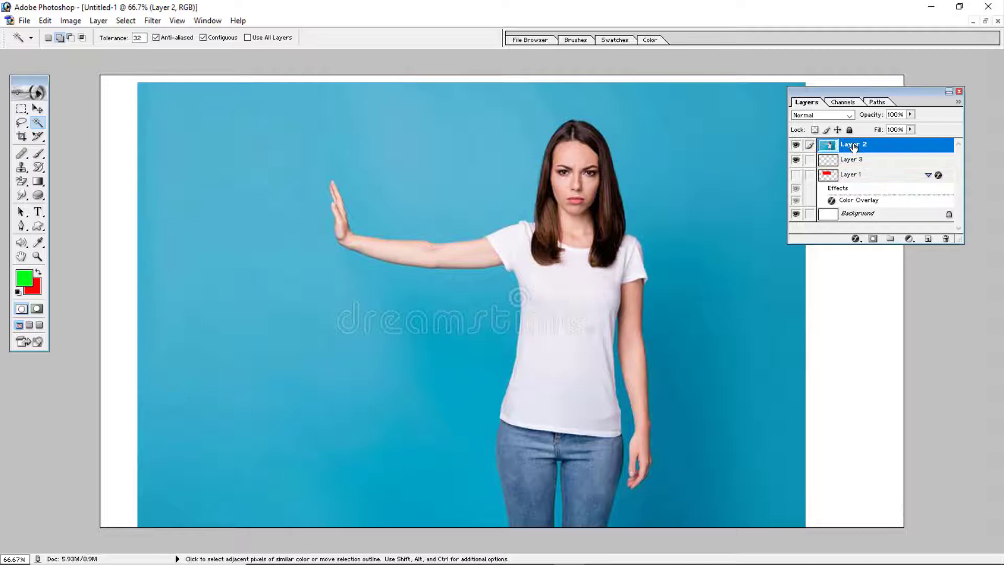
# Apply a bright blue Color Overlay to the T-shirt layer with Normal blend mode and 100% opacity.
pyautogui.click(833, 162)
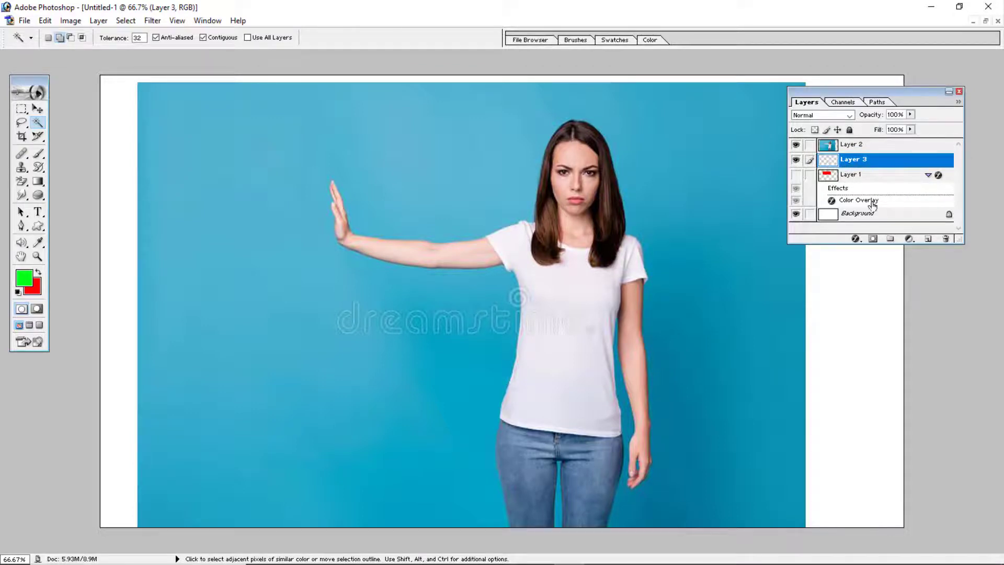
pyautogui.click(856, 239)
pyautogui.click(881, 354)
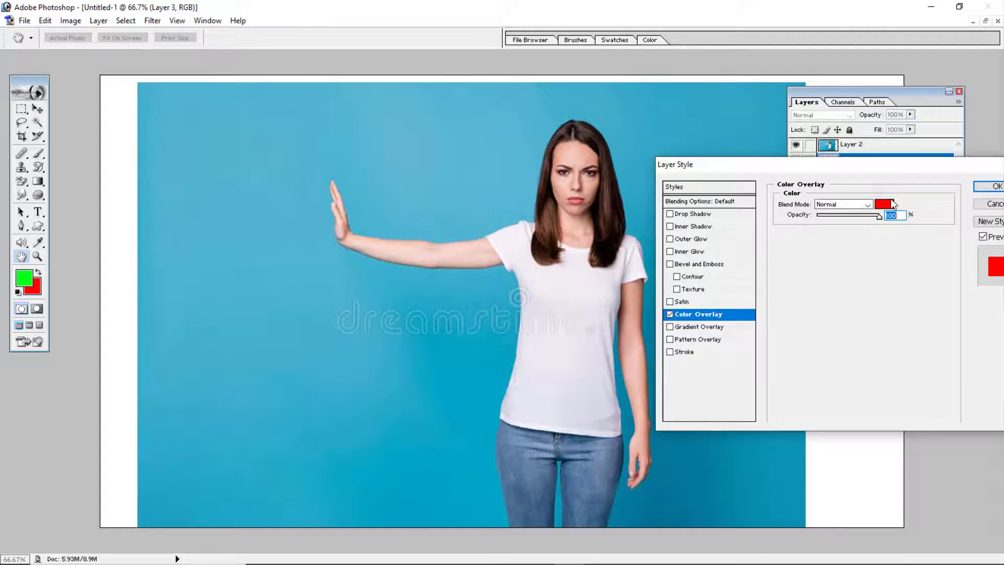
pyautogui.moveTo(877, 166); pyautogui.dragTo(879, 236)
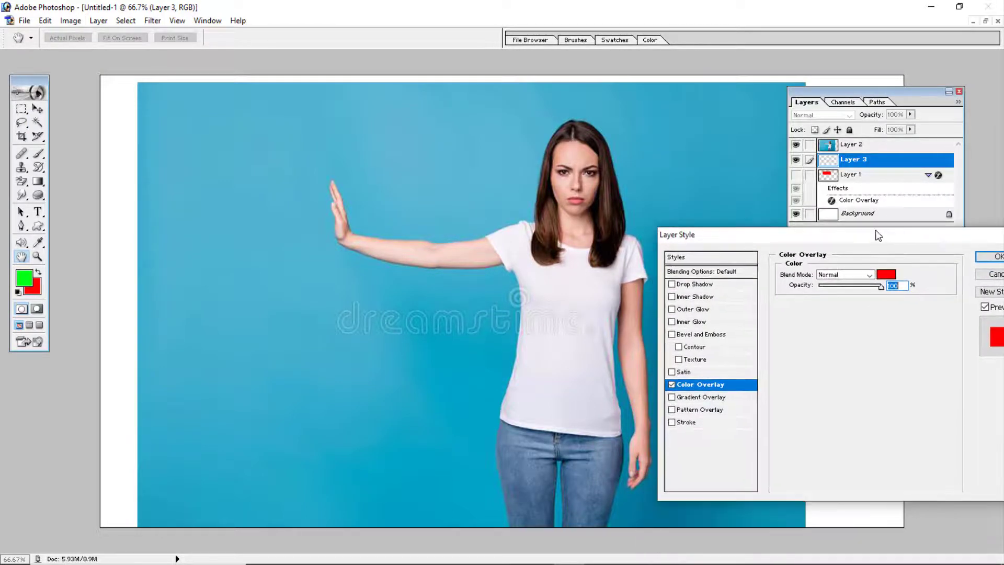
pyautogui.click(886, 275)
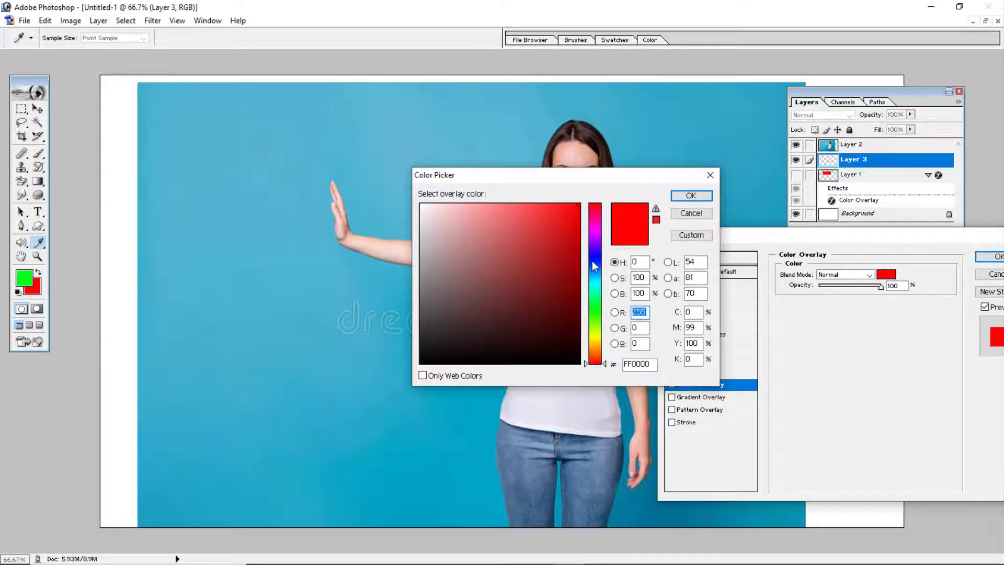
pyautogui.click(595, 261)
pyautogui.moveTo(573, 231); pyautogui.dragTo(581, 214)
pyautogui.click(691, 195)
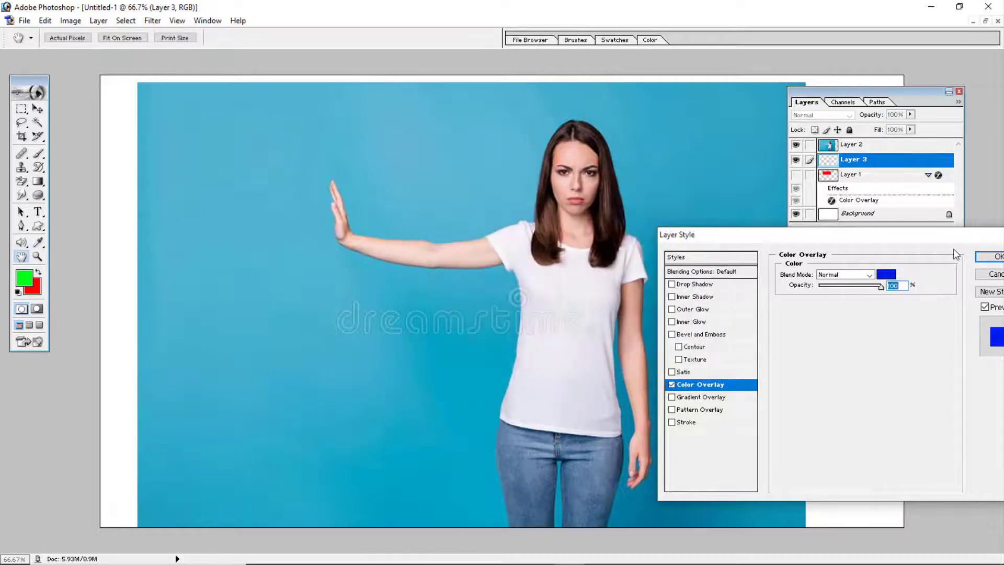
pyautogui.moveTo(959, 241); pyautogui.dragTo(837, 243)
pyautogui.click(875, 258)
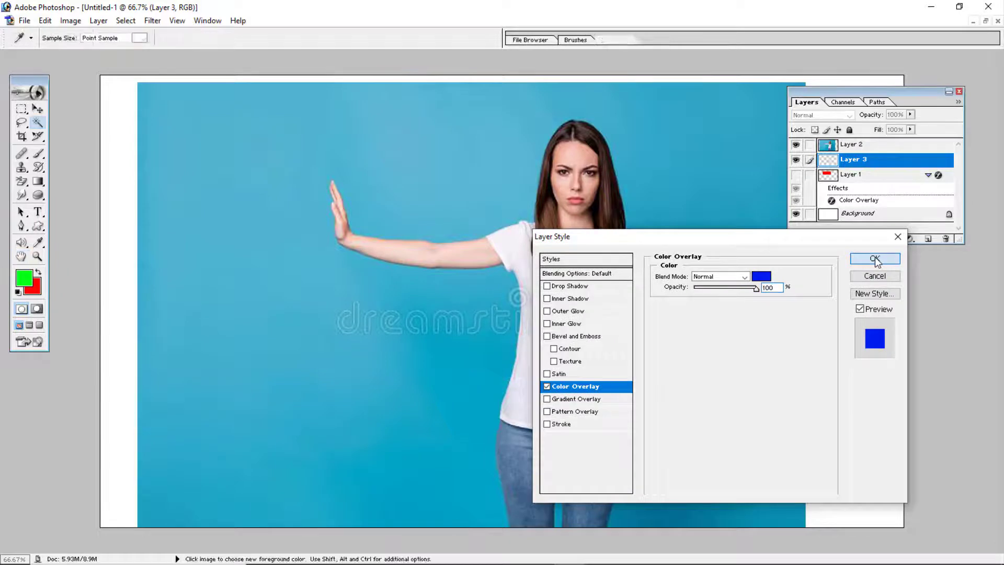
# Hide and reshow the photo layer to check the T-shirt cutout, and move the T-shirt layer above the photo.
pyautogui.click(796, 145)
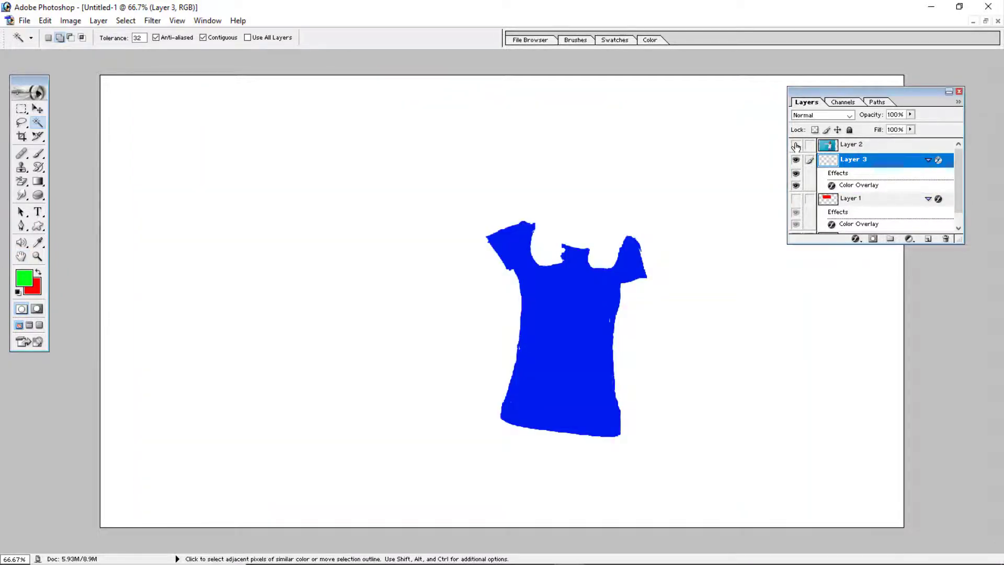
pyautogui.click(796, 145)
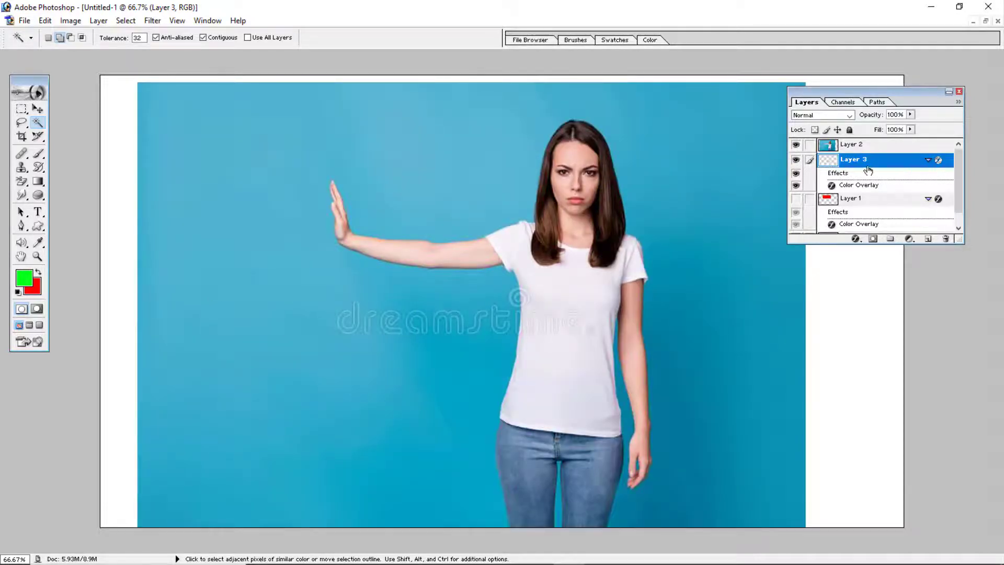
pyautogui.moveTo(871, 158); pyautogui.dragTo(871, 148)
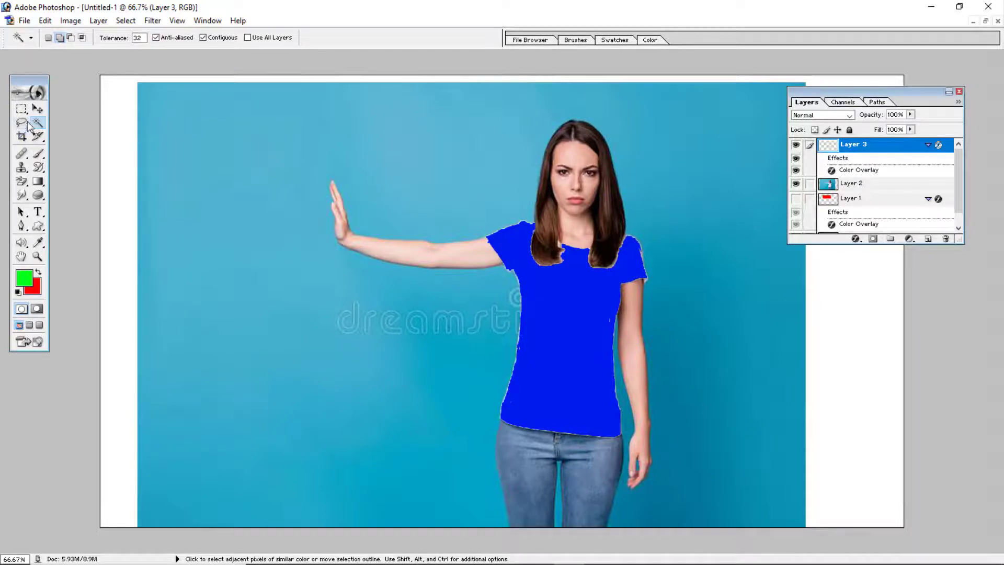
# Change the T-shirt layer's existing Color Overlay from blue to a bright green.
pyautogui.click(38, 108)
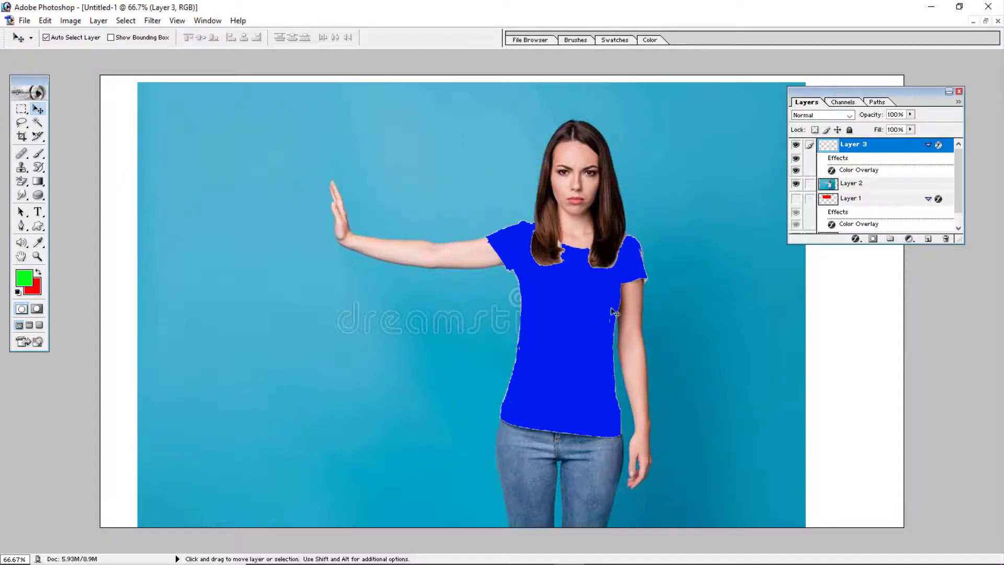
pyautogui.doubleClick(851, 170)
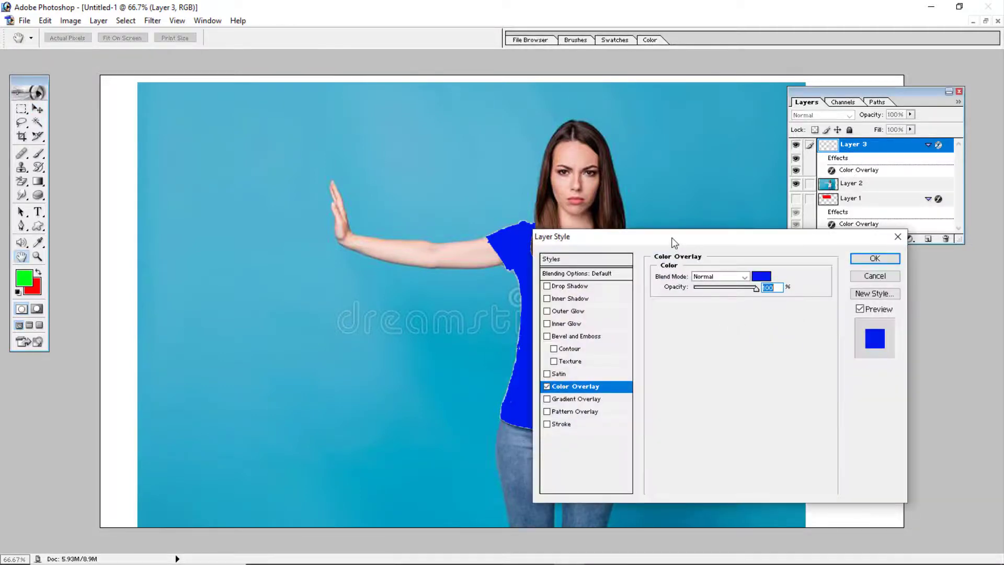
pyautogui.moveTo(675, 243); pyautogui.dragTo(723, 206)
pyautogui.click(810, 239)
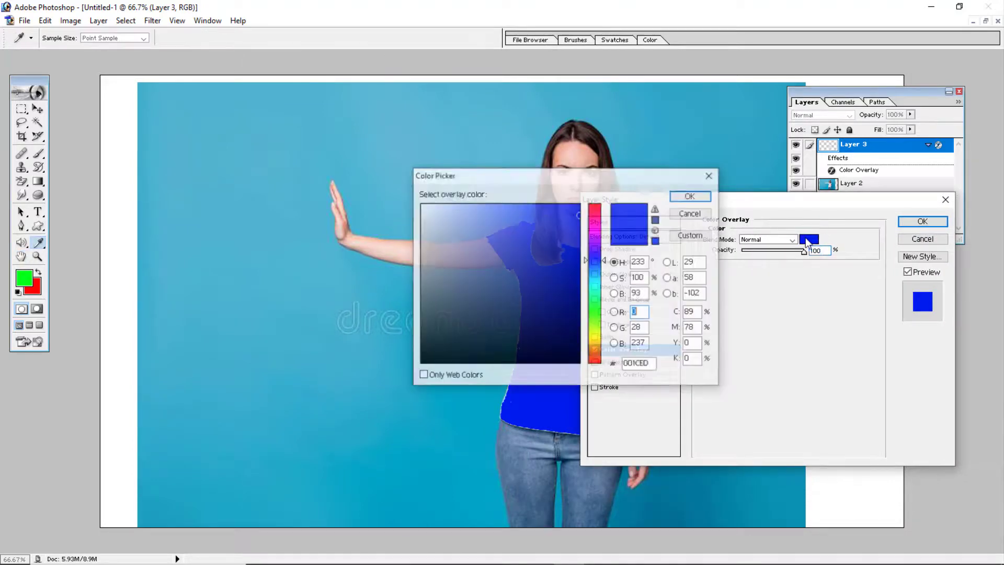
pyautogui.click(597, 293)
pyautogui.click(599, 298)
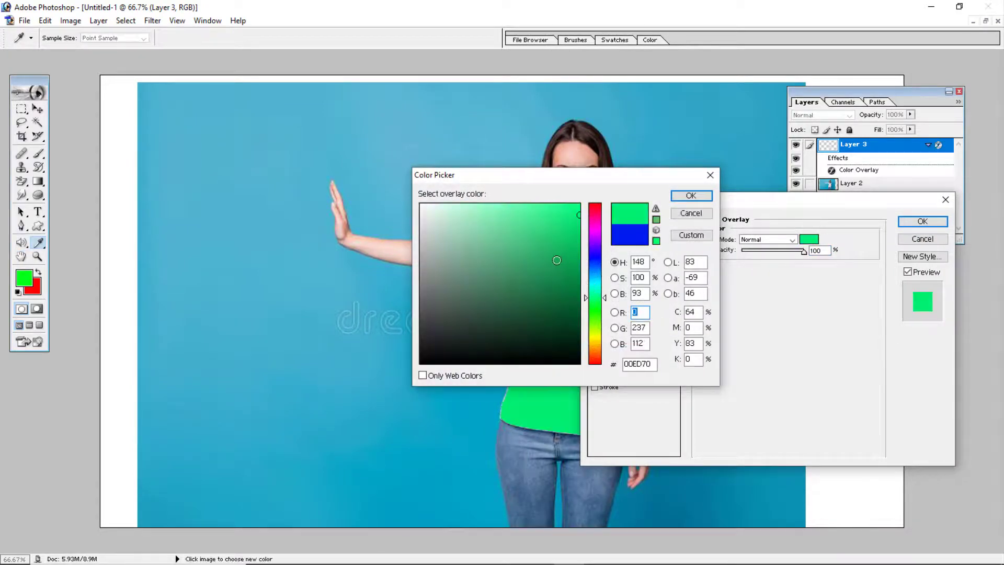
pyautogui.click(692, 195)
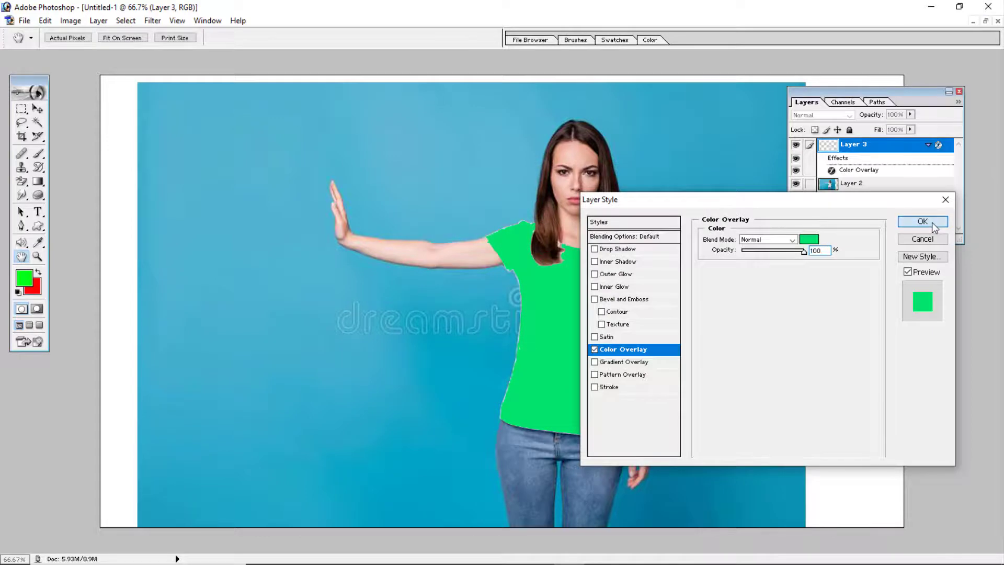
pyautogui.click(923, 221)
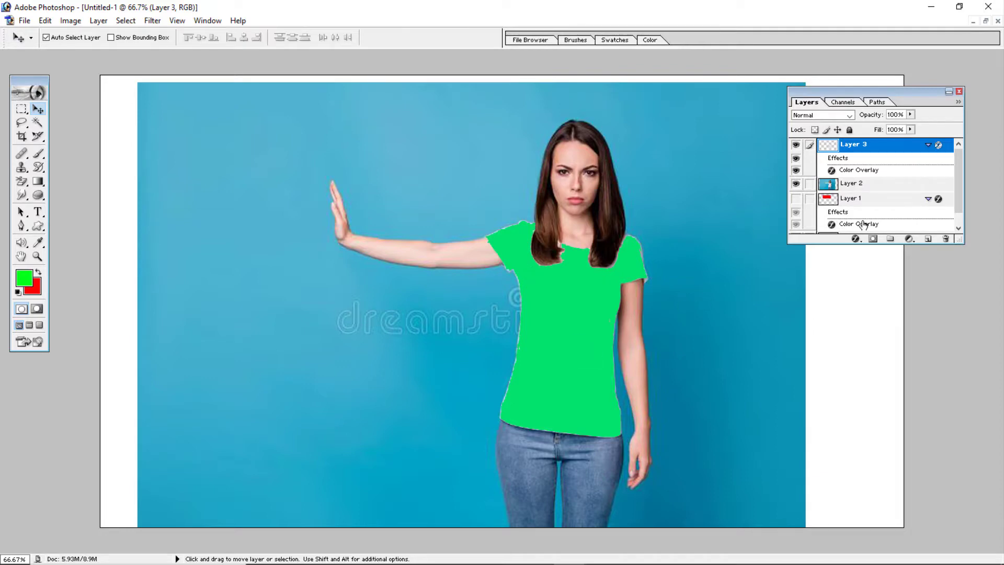
pyautogui.click(856, 239)
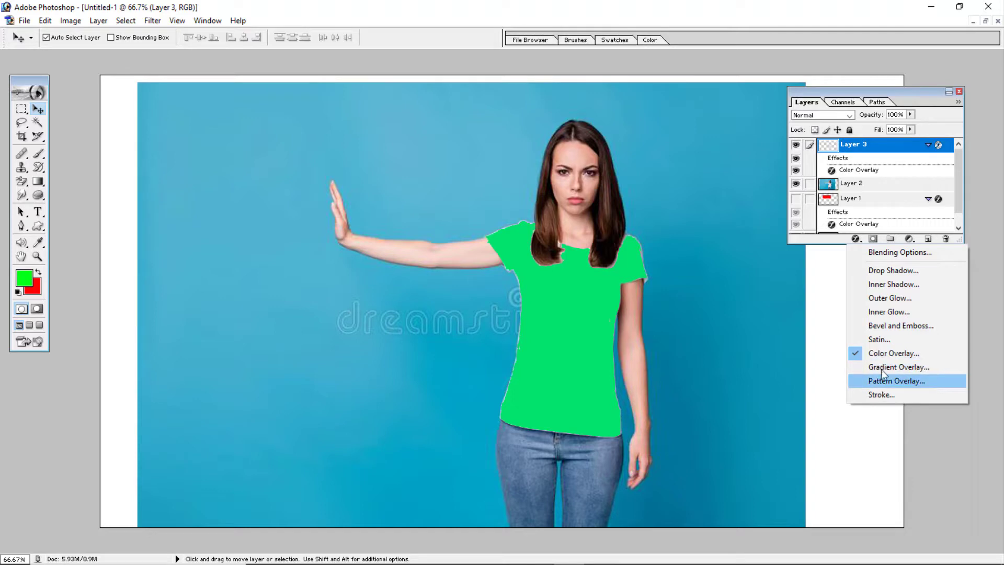
pyautogui.click(861, 243)
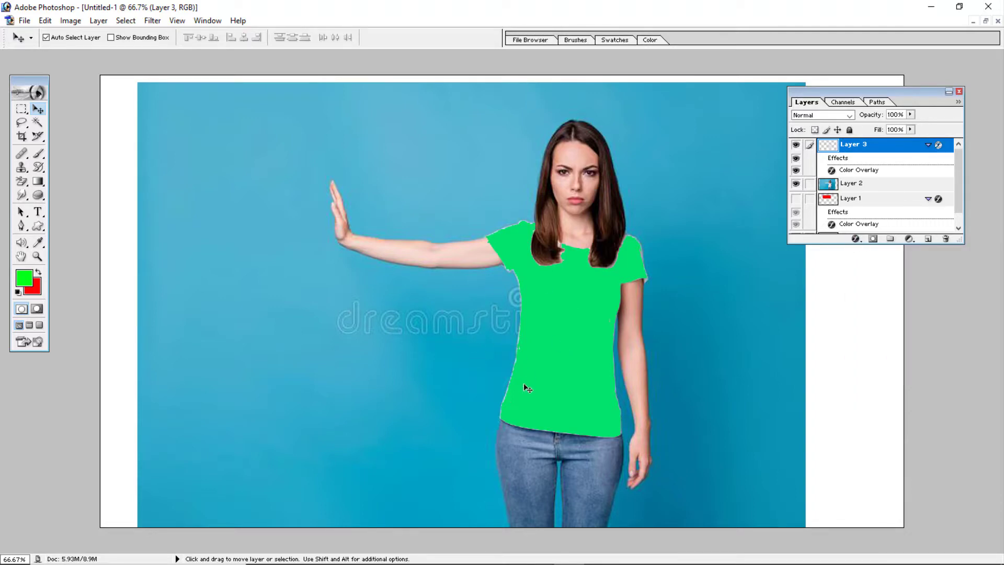